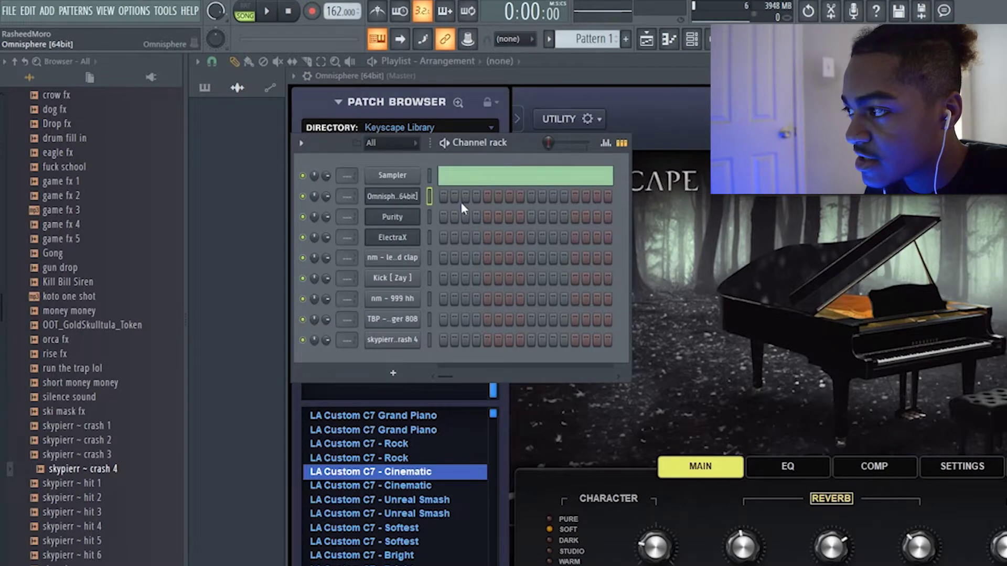
- Draw a four-bar chord of D5, G5 and A#5 from bar 1 in the Omnisphere channel's piano roll and play it
key("F7")
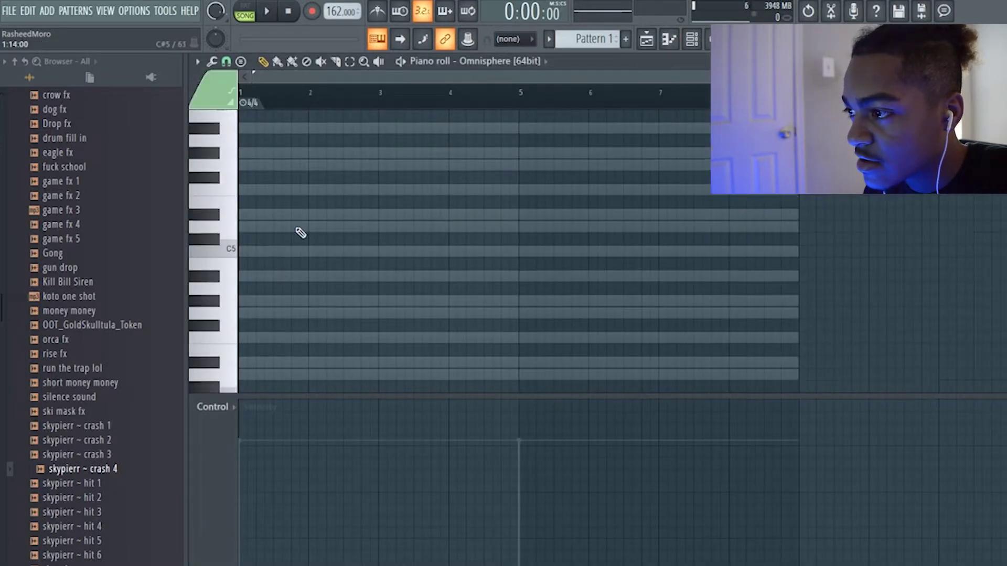
left_click_drag(288, 230, 226, 227)
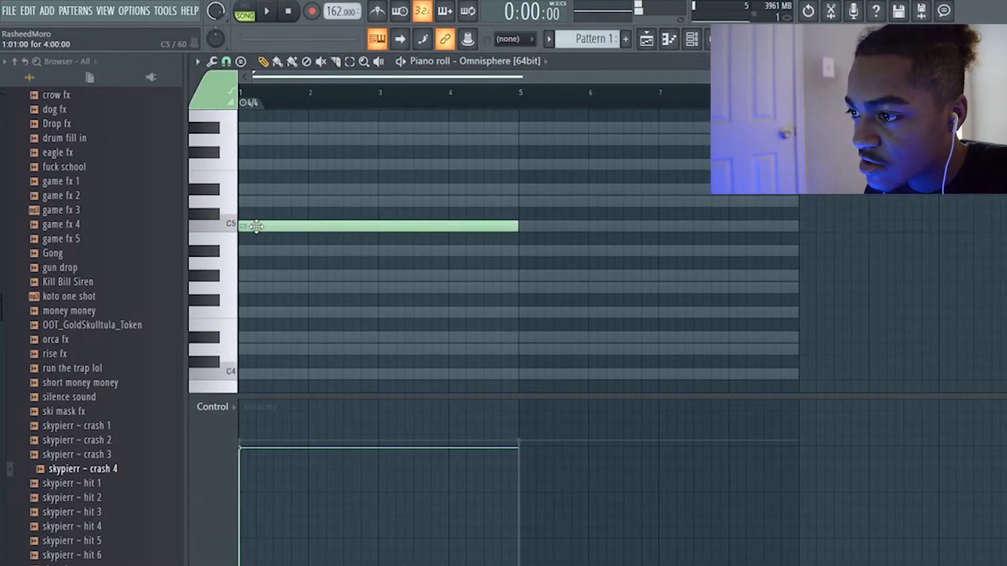
right_click(256, 226)
left_click(240, 201)
scroll(274, 220, "up", 2)
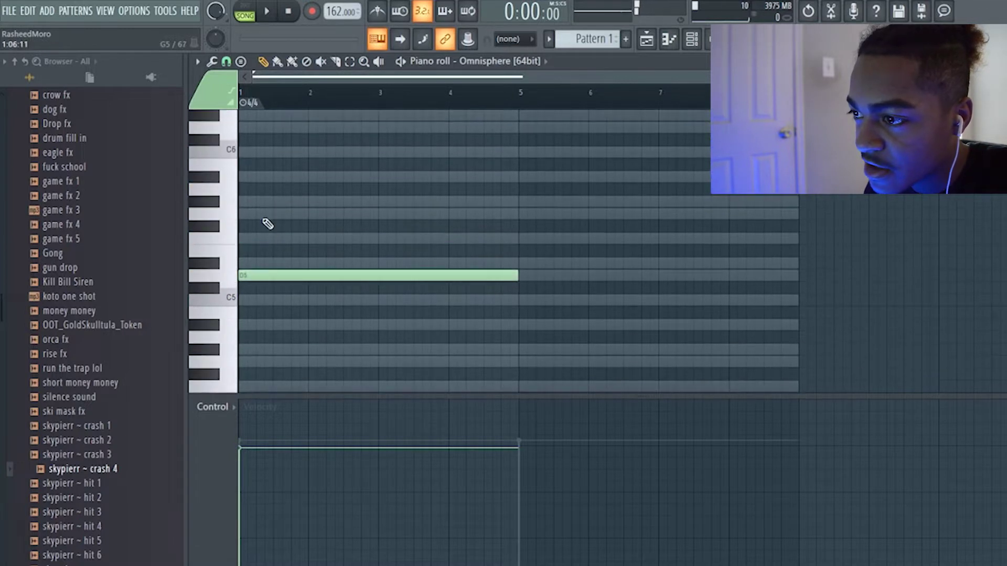
left_click(266, 215)
left_click(265, 178)
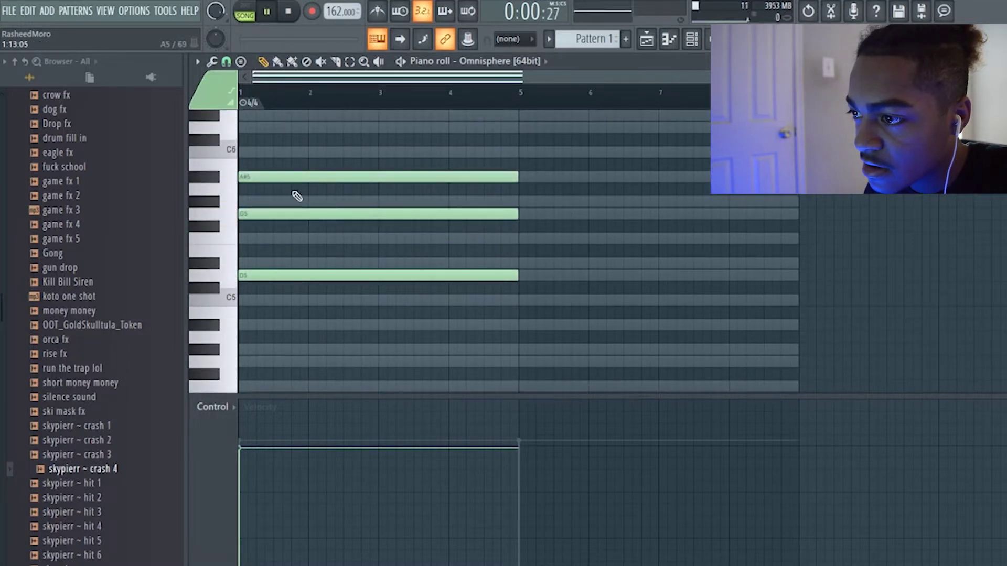
left_click(271, 14)
key("space")
- Try F5 and G#5 in place of the chord's G5 and A#5 notes and play the variation
left_click_drag(279, 217, 277, 244)
key("space")
key("space")
right_click(268, 178)
left_click(262, 200)
key("space")
key("space")
- Put the chord's middle and top notes back to G5 and A#5 and play the chord
right_click(283, 206)
left_click_drag(243, 151, 245, 177)
right_click(278, 241)
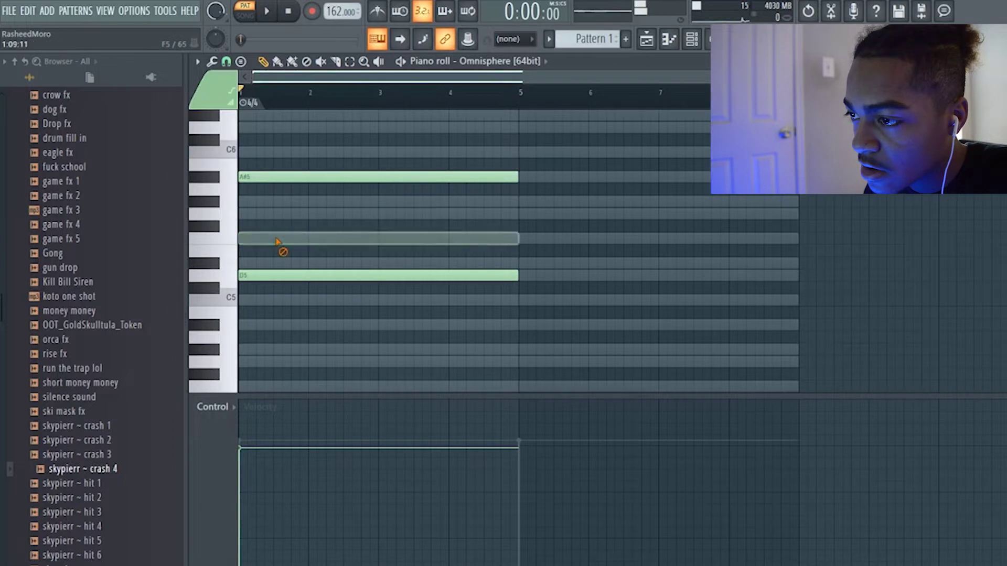
left_click(262, 214)
key("space")
key("space")
key("space")
key("space")
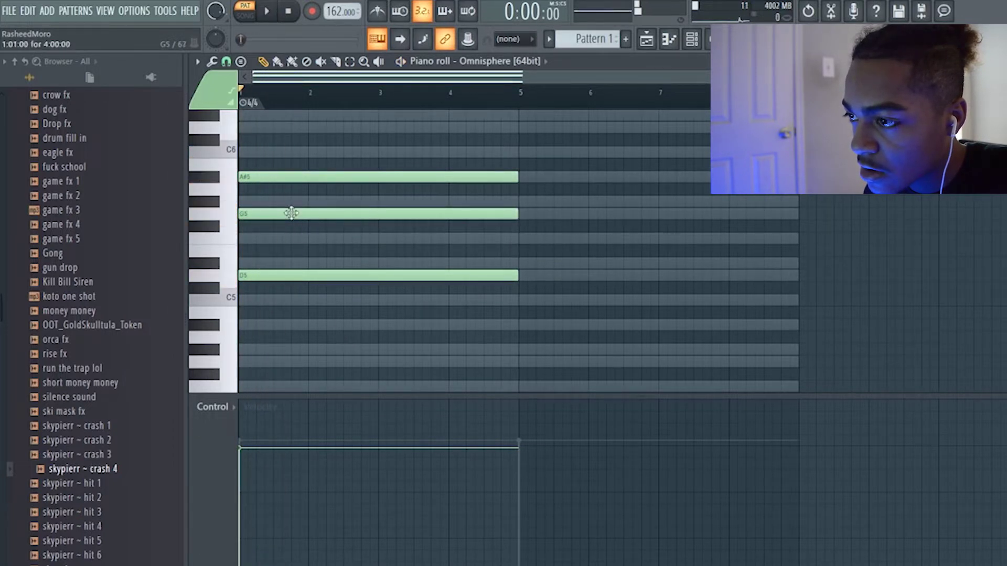
- Add D6 on top of the chord, shorten all its notes to one bar and play it
scroll(291, 213, "up", 2)
left_click(258, 202)
key("space")
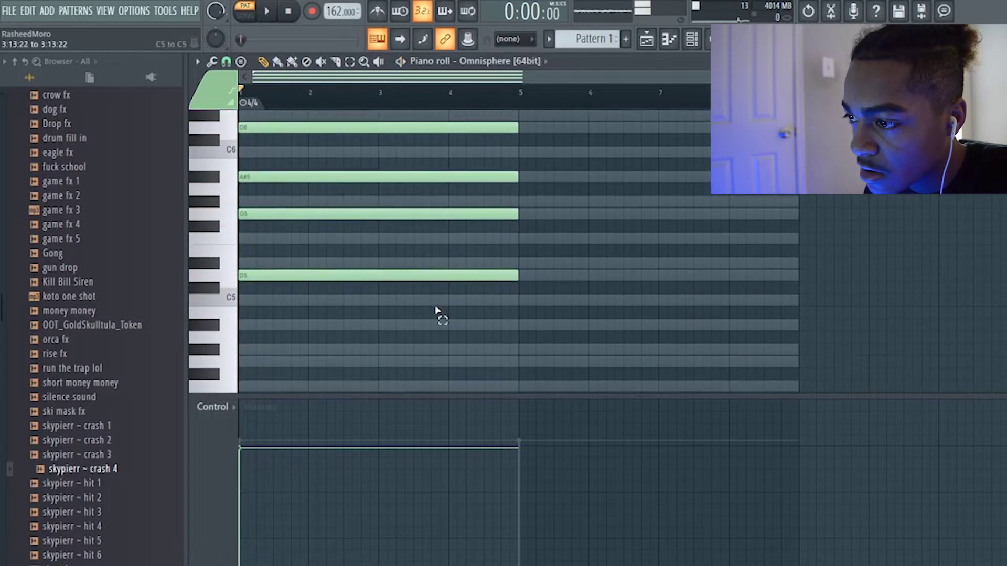
scroll(438, 314, "up", 1)
key("ctrl+a")
left_click_drag(513, 230, 308, 224)
key("space")
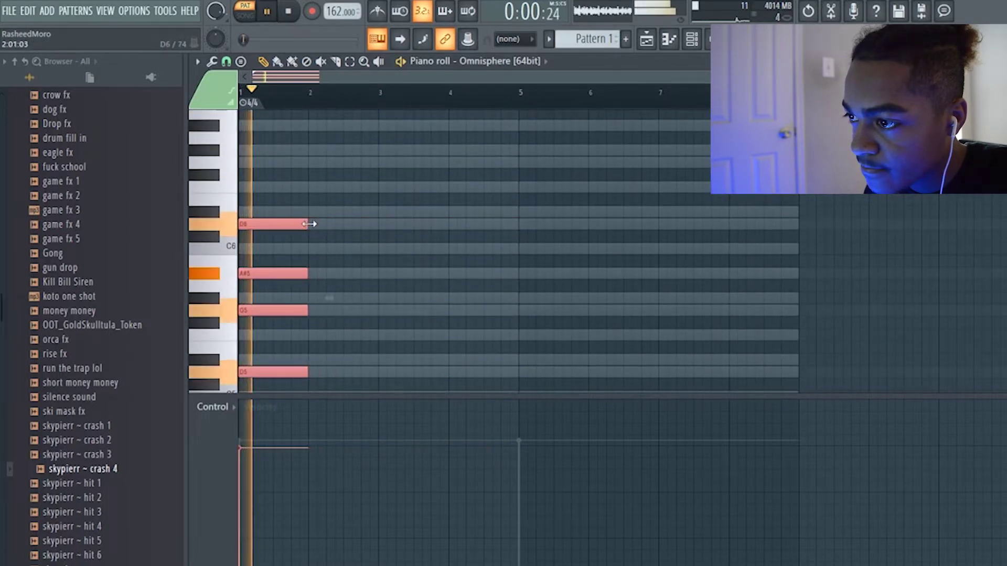
key("space")
- Try a second one-bar chord of D5, G#5 and C6 at bar 2, play it and delete it
scroll(330, 268, "down", 2)
left_click(309, 275)
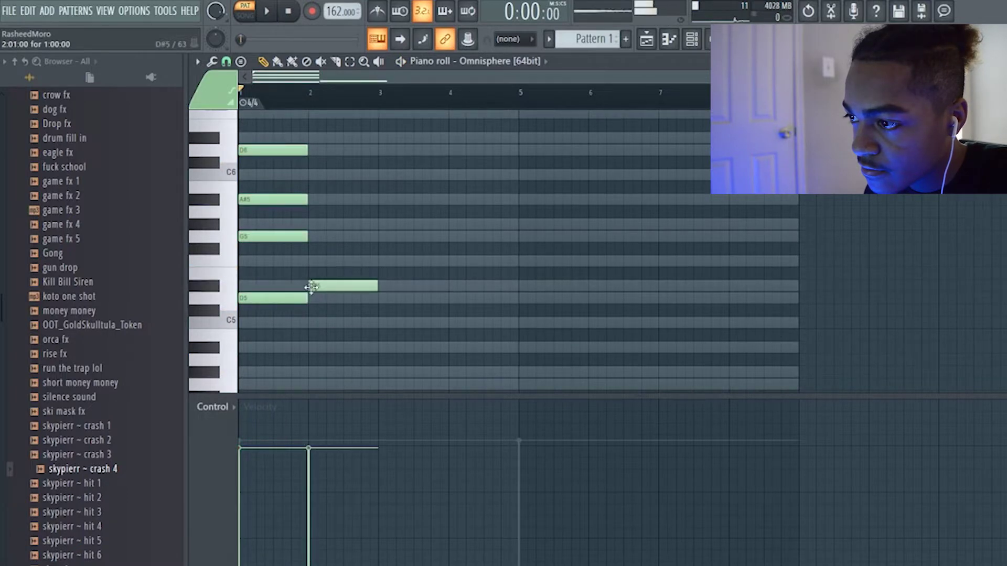
left_click(309, 299)
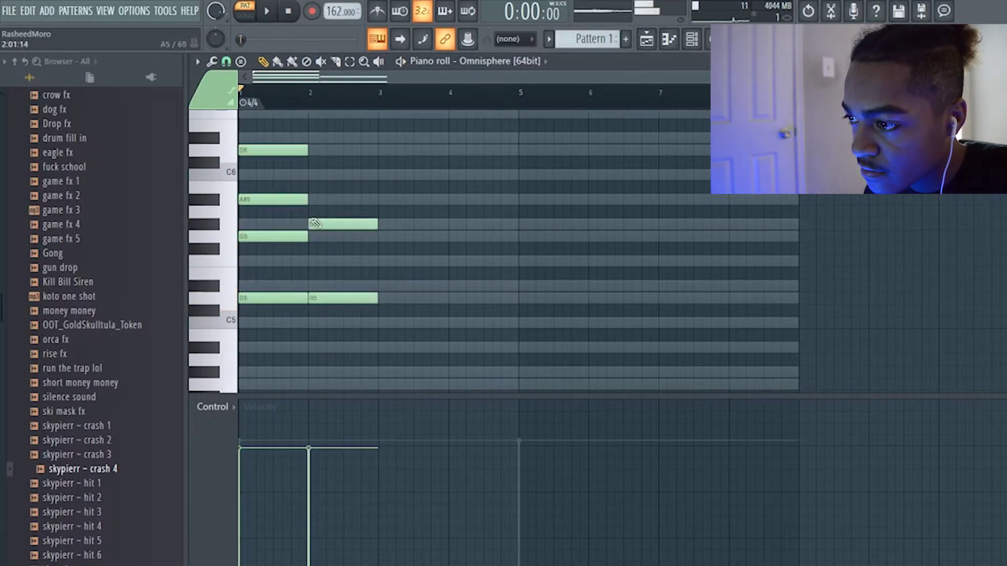
left_click(313, 173)
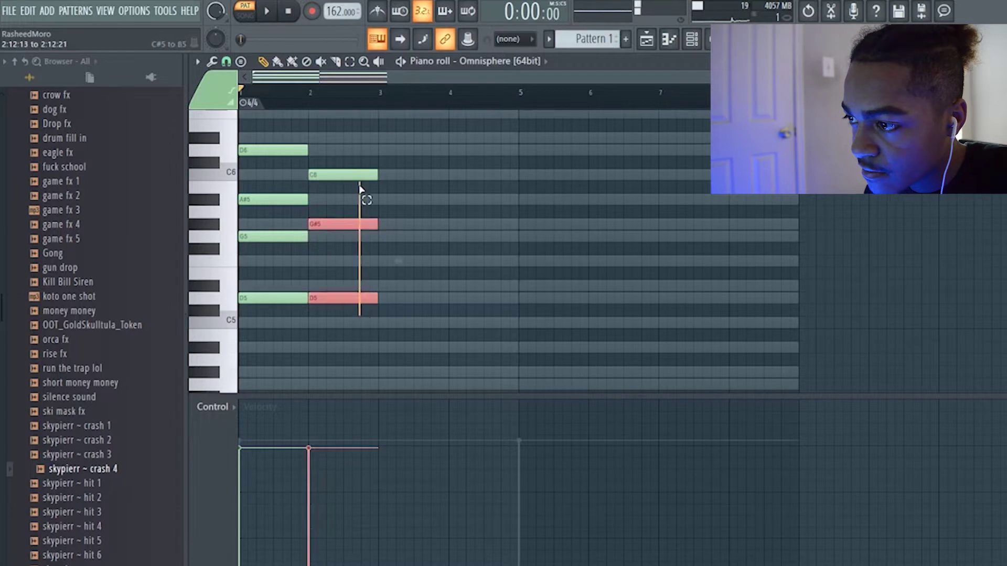
key("space")
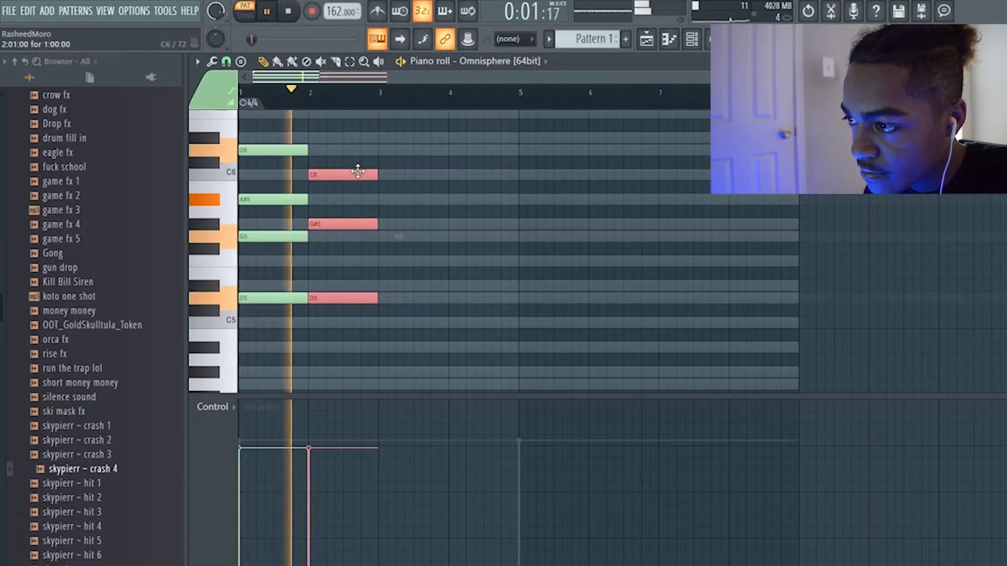
key("space")
key("Delete")
- Extend the first chord to 2:05 and fill up to bar 5 with D5-F5-A#5-D6, A4-F5-A5-C6 and G4-G5-D6 chords
key("ctrl+a")
left_click_drag(307, 151, 313, 152)
key("space")
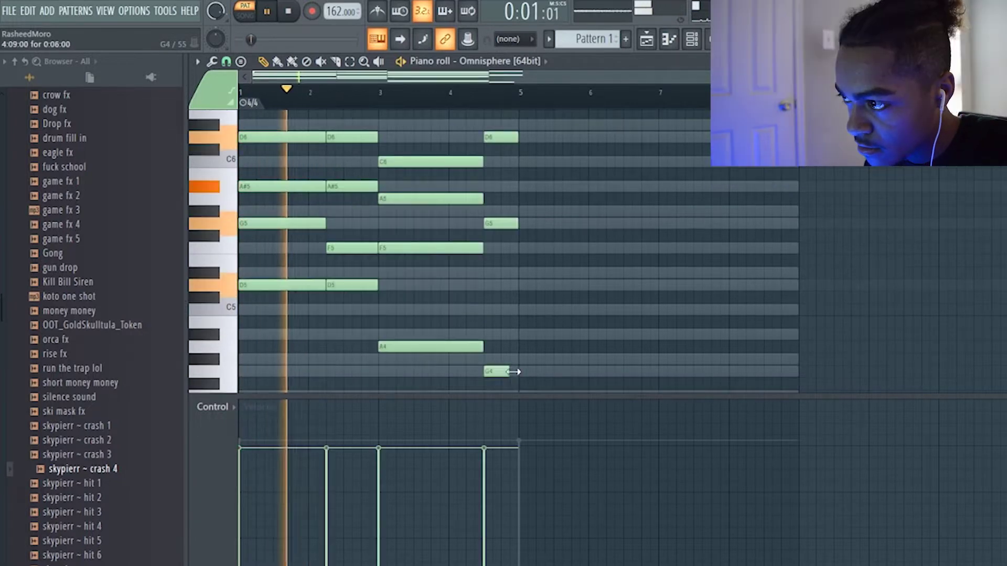
- Add D5 to the last chord at 4:09, delete its low G4 note and play the progression
left_click_drag(513, 372, 518, 372)
key("space")
left_click(485, 284)
key("space")
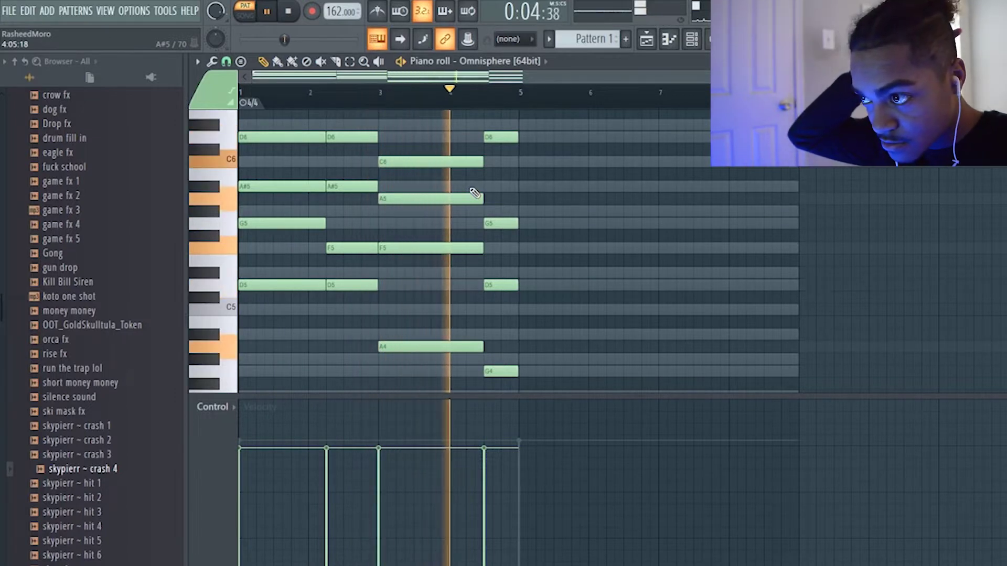
key("space")
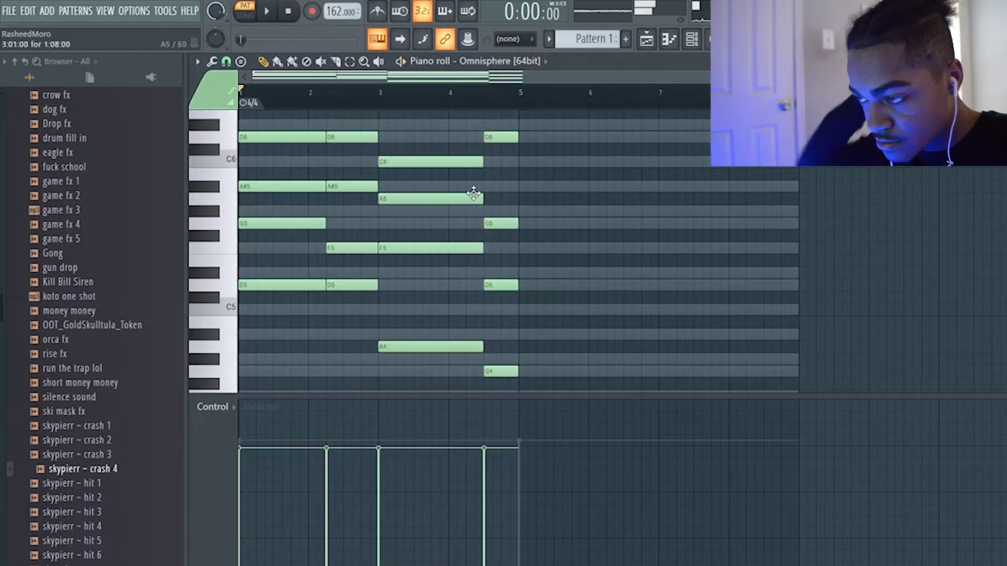
right_click(499, 375)
key("space")
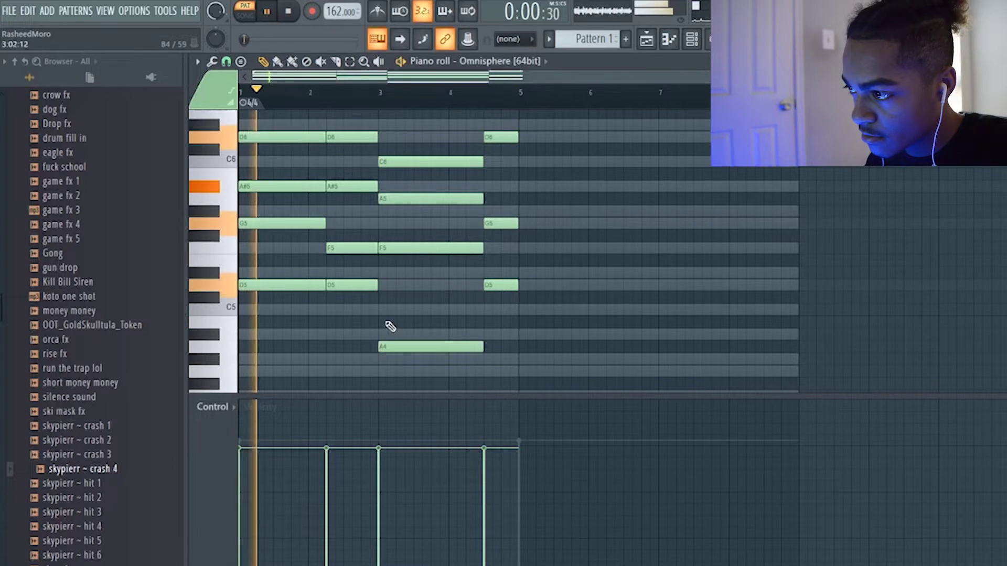
key("space")
- Add bass notes under the first two chords: D4 from bar 1 to 2:05 and F4 from 2:05 to bar 3
scroll(340, 314, "down", 3)
left_click(279, 297)
left_click_drag(204, 313, 326, 322)
key("space")
key("space")
key("space")
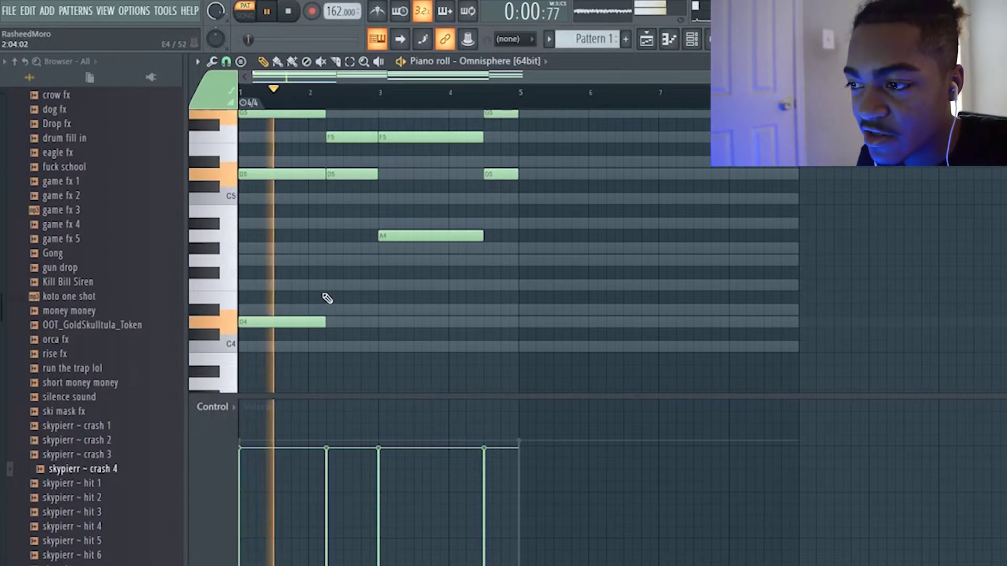
key("space")
mouse_move(322, 269)
left_mouse_down()
mouse_move(326, 254)
mouse_move(326, 285)
left_mouse_up()
key("space")
left_click_drag(415, 286, 381, 287)
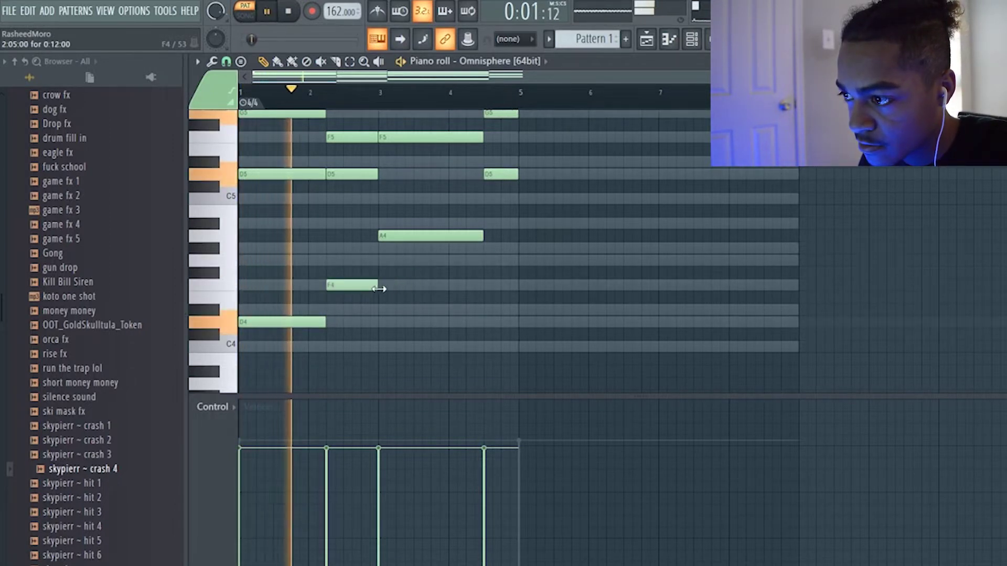
- Rework the bass under bars 3 and 4 into A4, a short A#4, G4 and an F4 ending at bar 5
scroll(382, 292, "up", 3)
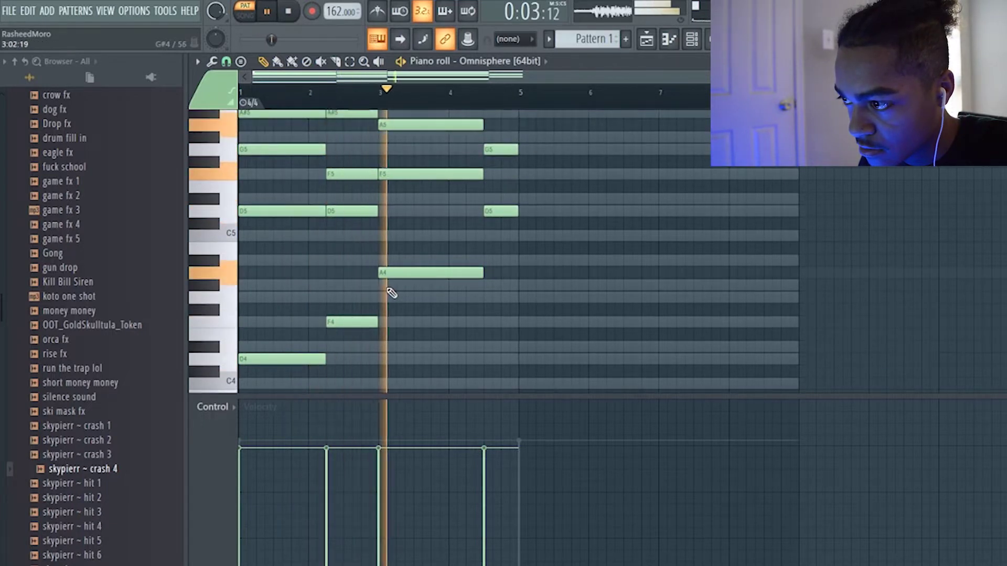
scroll(399, 288, "up", 3)
key("space")
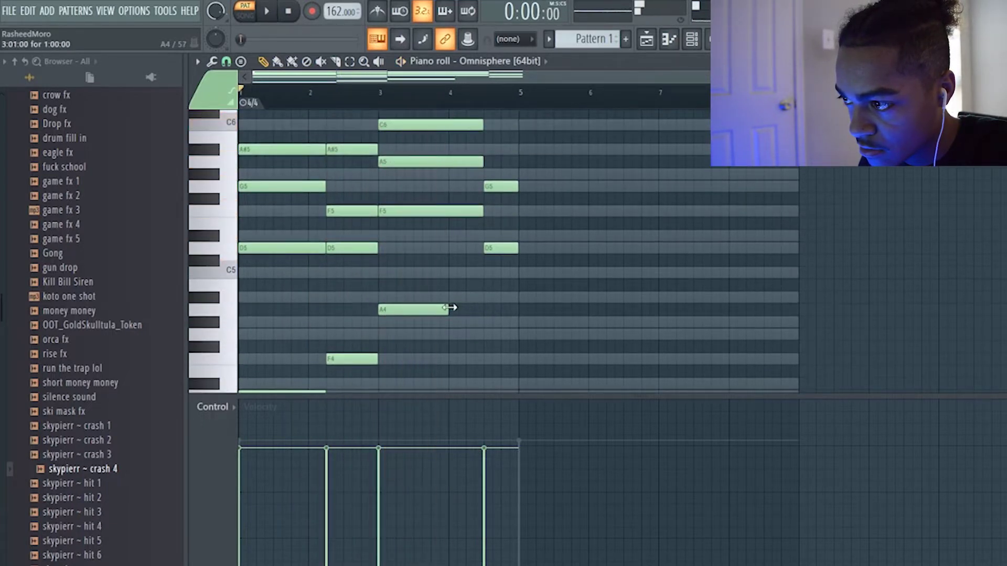
left_click(447, 332)
key("space")
scroll(525, 336, "down", 3)
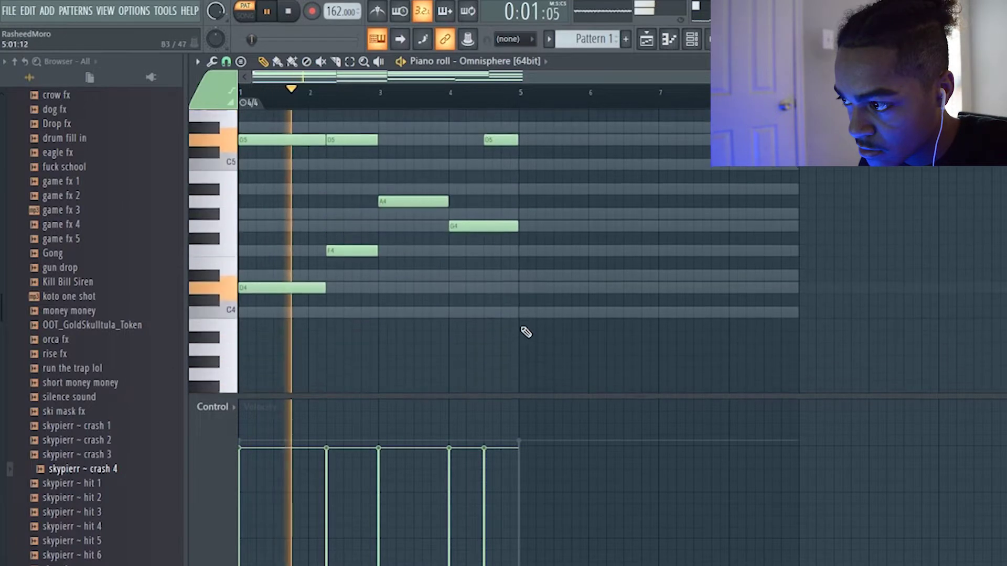
scroll(545, 332, "up", 4)
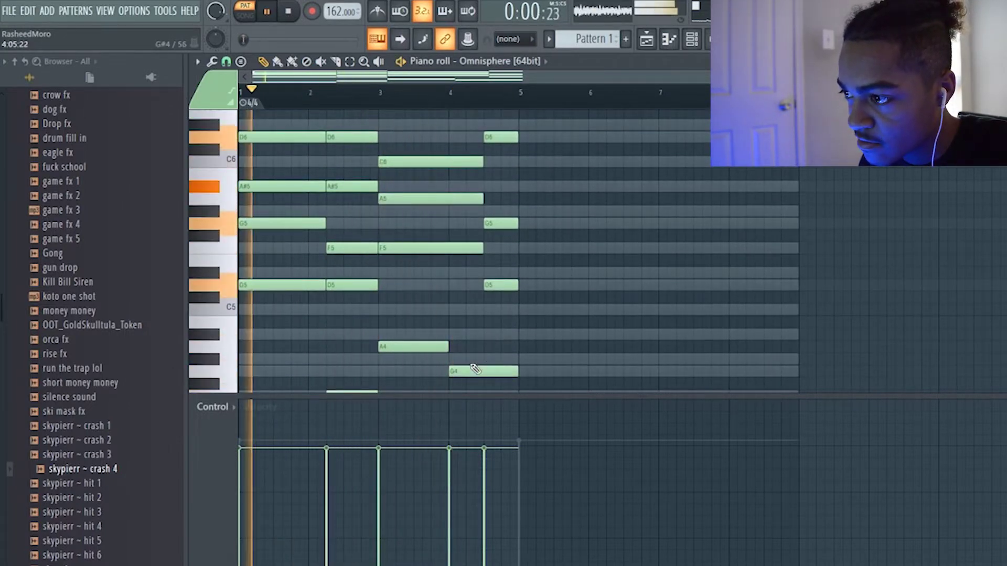
left_click_drag(475, 369, 518, 371)
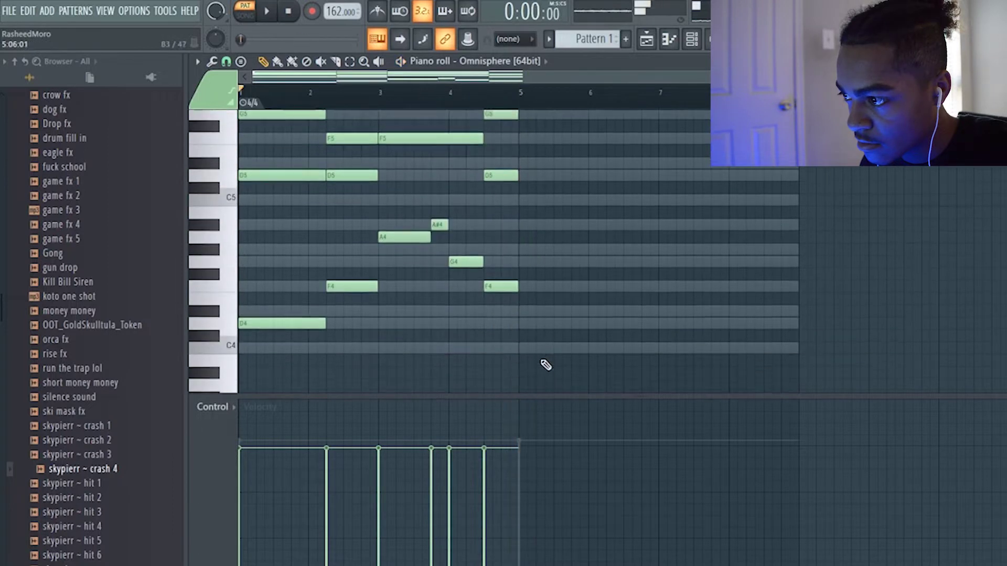
- Duplicate the four-bar progression into bars 5 to 8 and replace the closing F4 bass note of each half with A#4
key("ctrl+a")
scroll(425, 192, "up", 3)
key("ctrl+b")
key("ctrl+d")
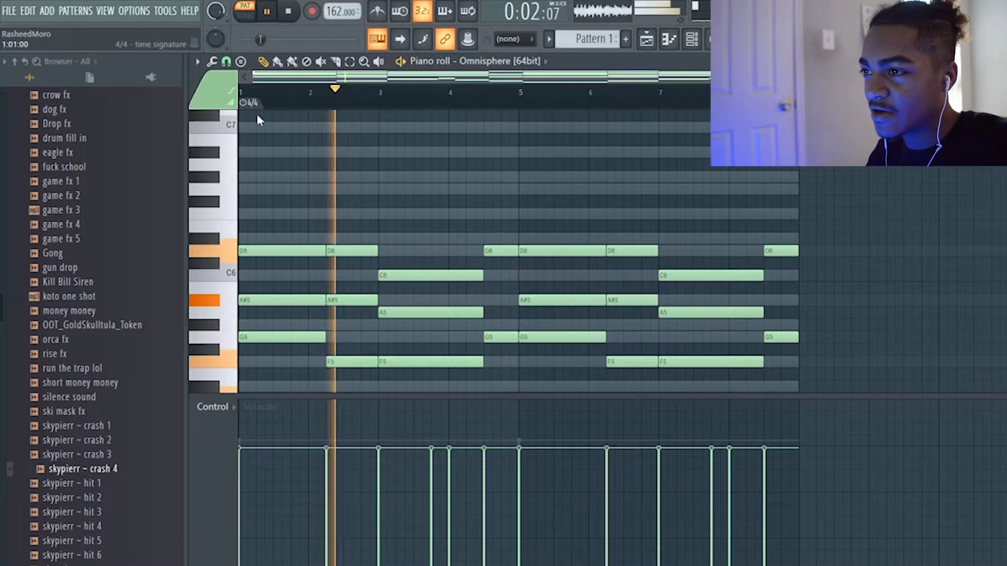
scroll(265, 145, "down", 4)
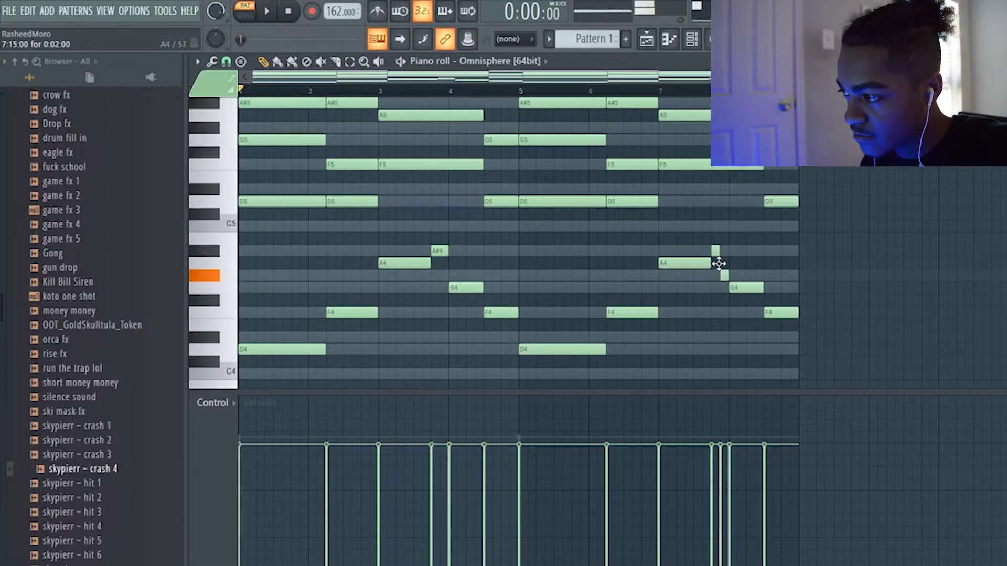
key("space")
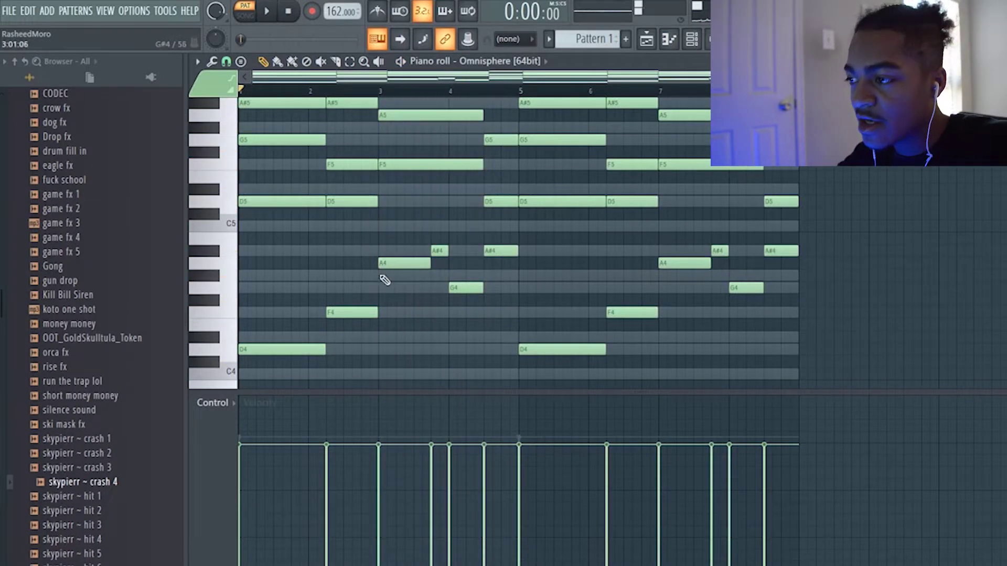
- Randomize the velocities of the notes in the Omnisphere pattern
scroll(385, 281, "up", 3)
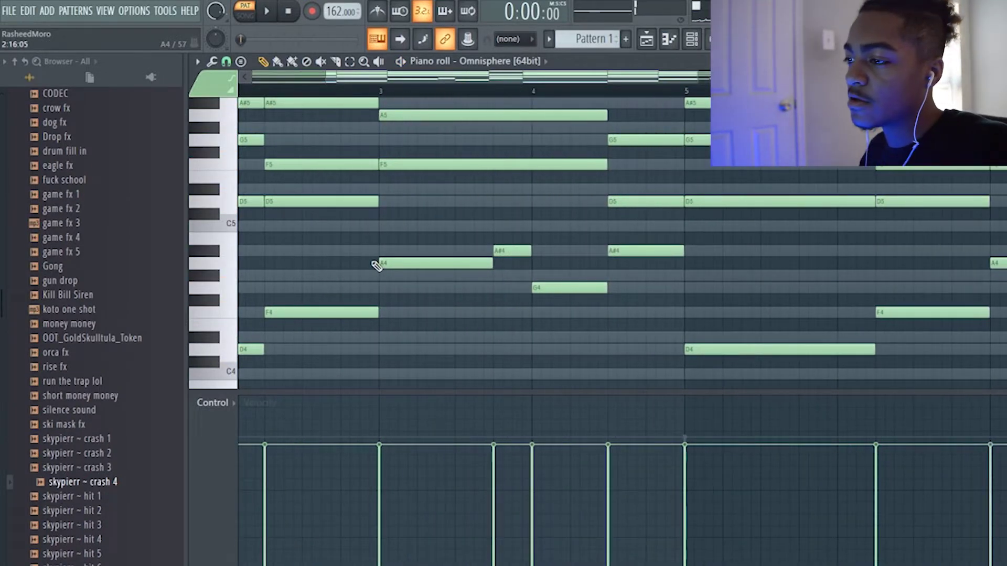
key("alt+r")
scroll(462, 300, "down", 3)
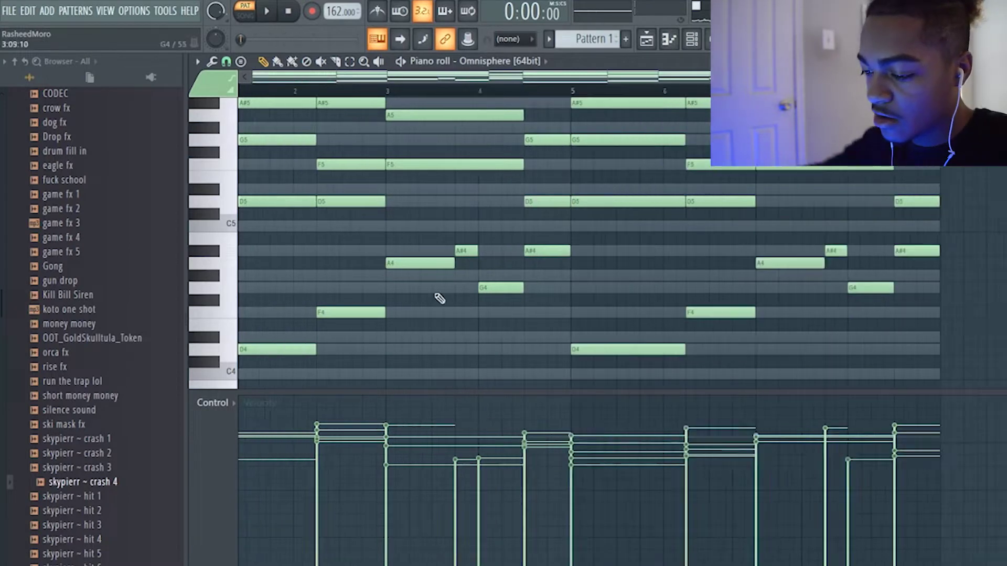
- Strum the chords slightly so their upper notes start just after the lower ones, and play the pattern
scroll(338, 250, "up", 1)
scroll(333, 248, "down", 1)
scroll(321, 232, "up", 1)
scroll(367, 267, "up", 2)
scroll(367, 268, "up", 3)
scroll(474, 294, "up", 3)
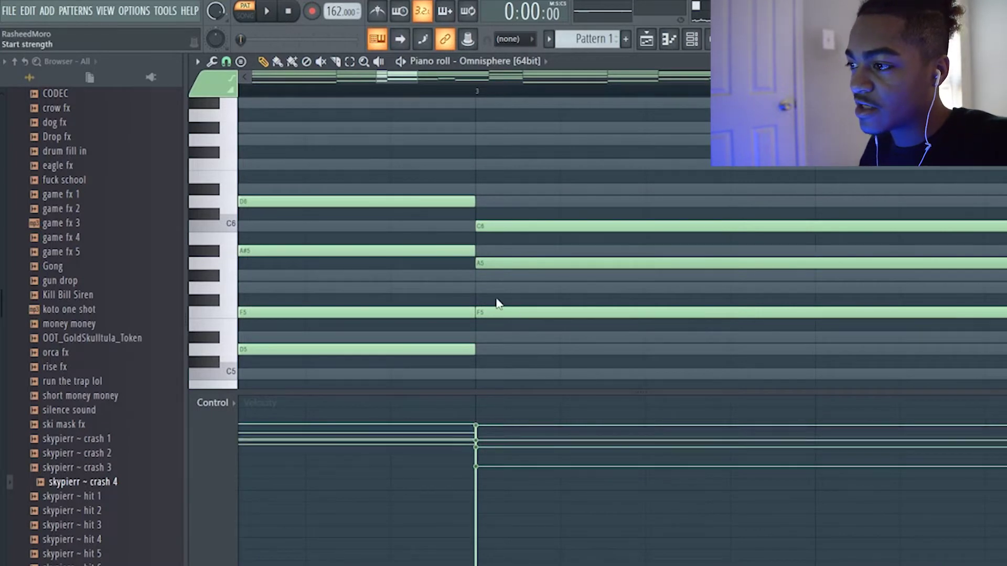
left_click_drag(498, 306, 499, 301)
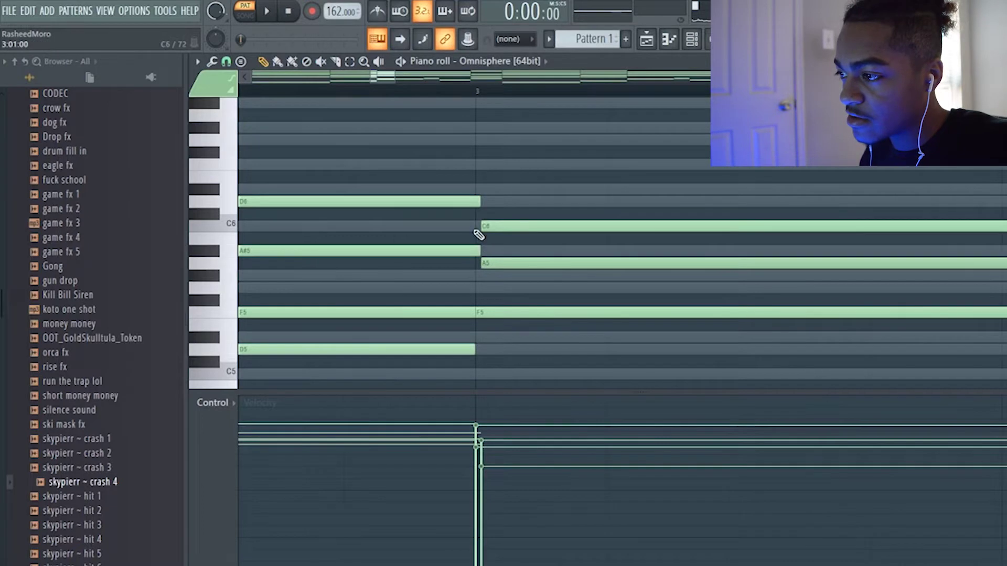
scroll(478, 235, "down", 5)
key("space")
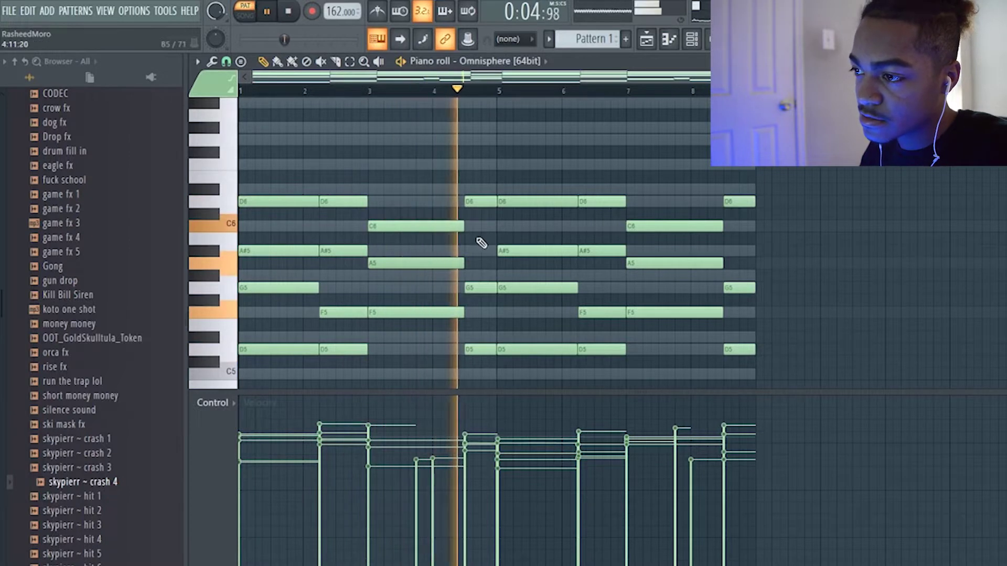
- Route Omnisphere to mixer track 1 and Purity to track 2 in the channel rack, and try pasting the notes into Purity
key("F6")
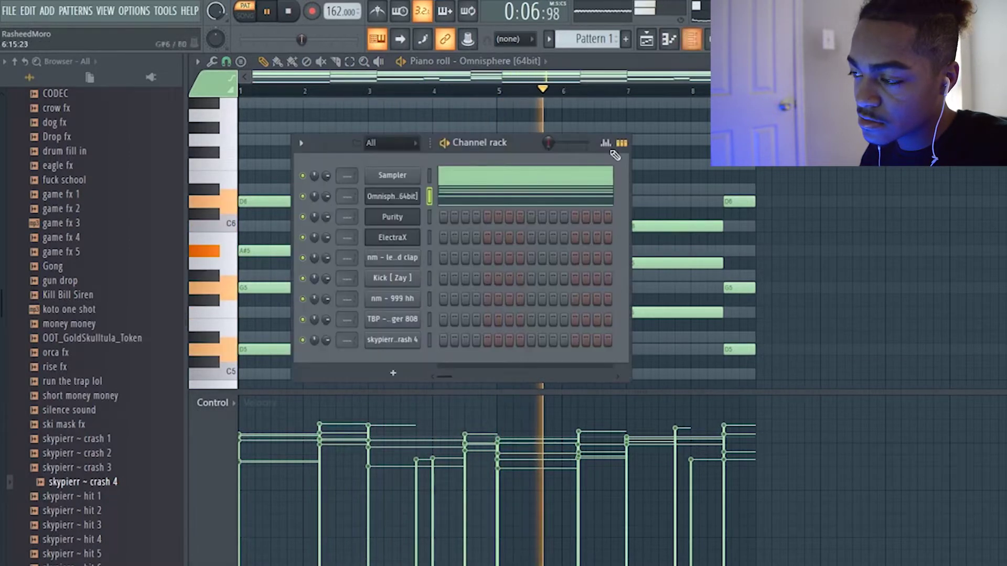
key("space")
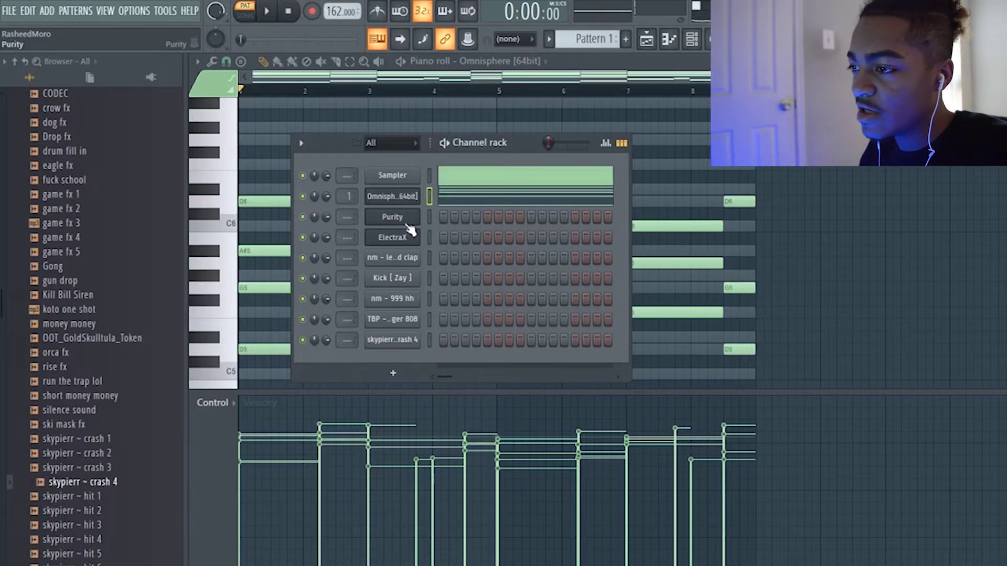
key("ctrl+v")
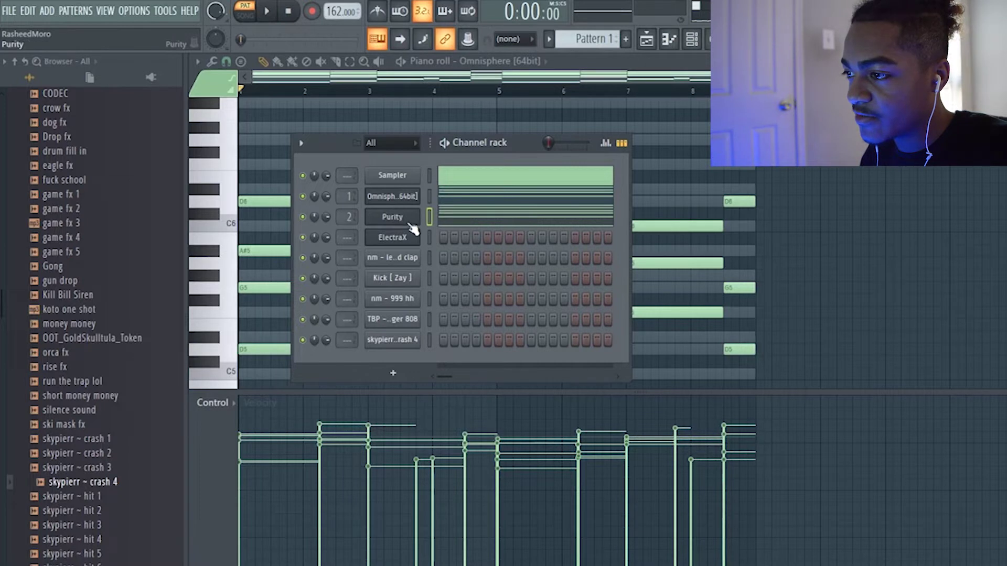
key("ctrl+z")
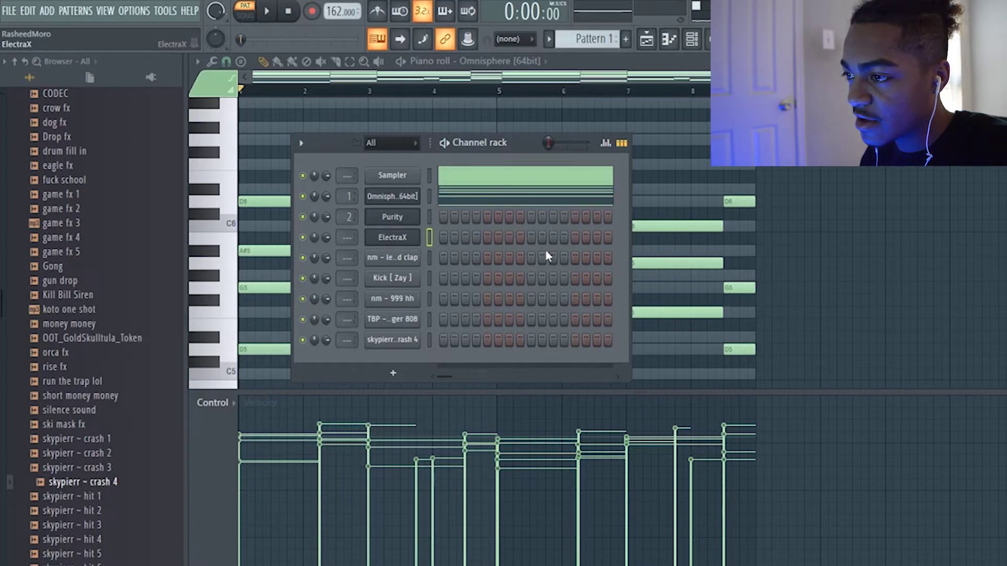
- Paste the chord notes into ElectraX, route the channel to mixer track 3, and play the pattern
key("ctrl+v")
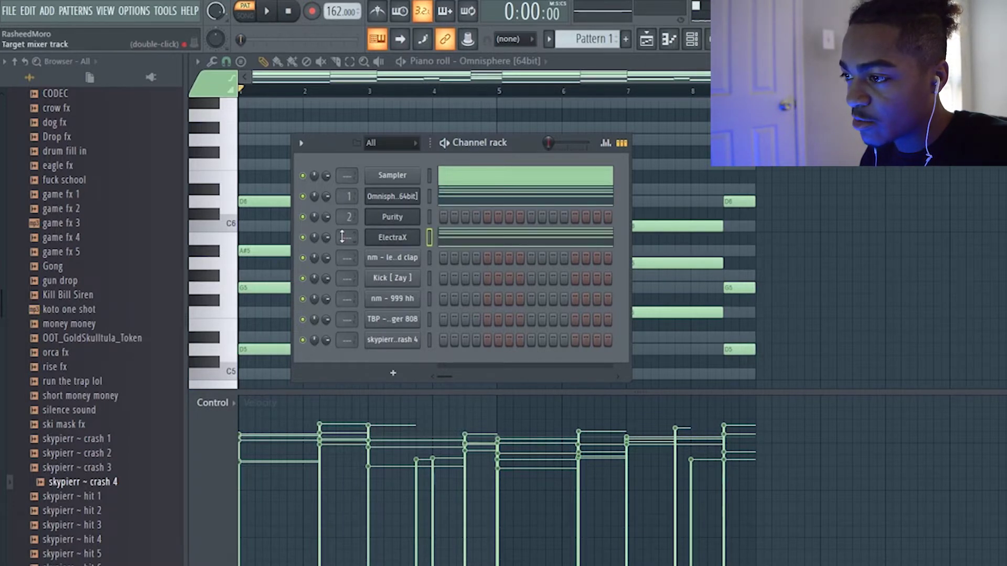
key("space")
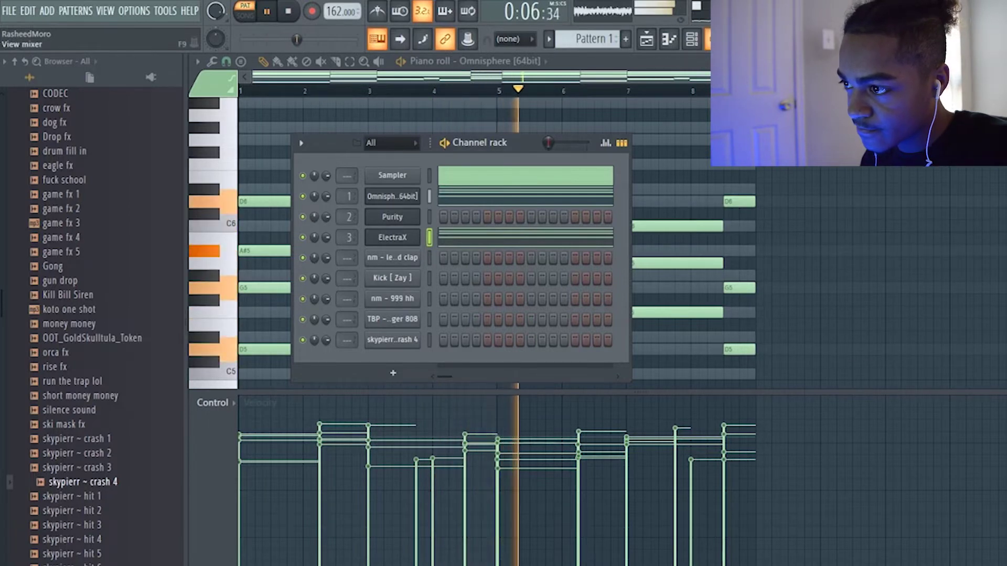
- Load the HalfTime effect on mixer Insert 3 and play the pattern with the processed ElectraX layer
left_click(692, 40)
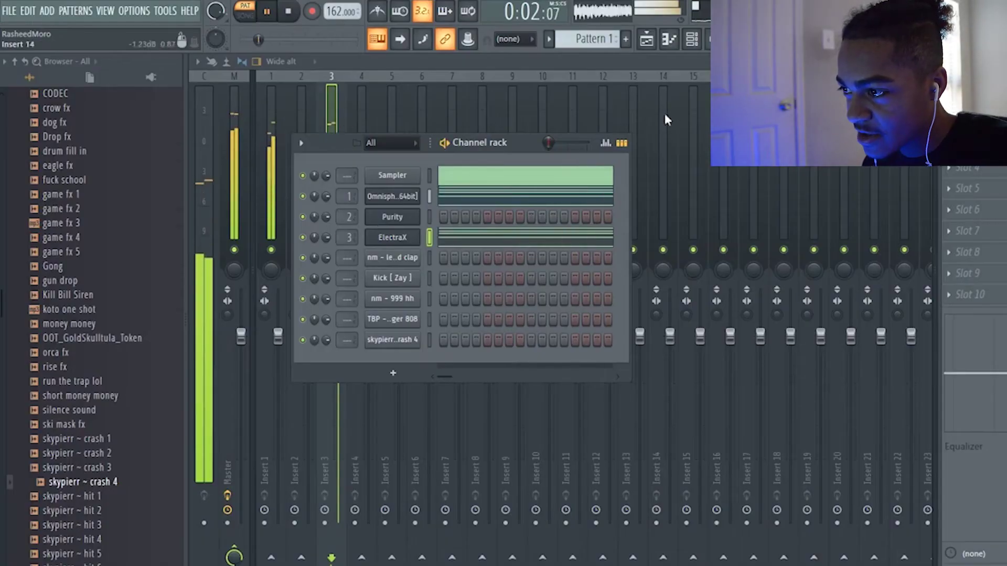
key("F6")
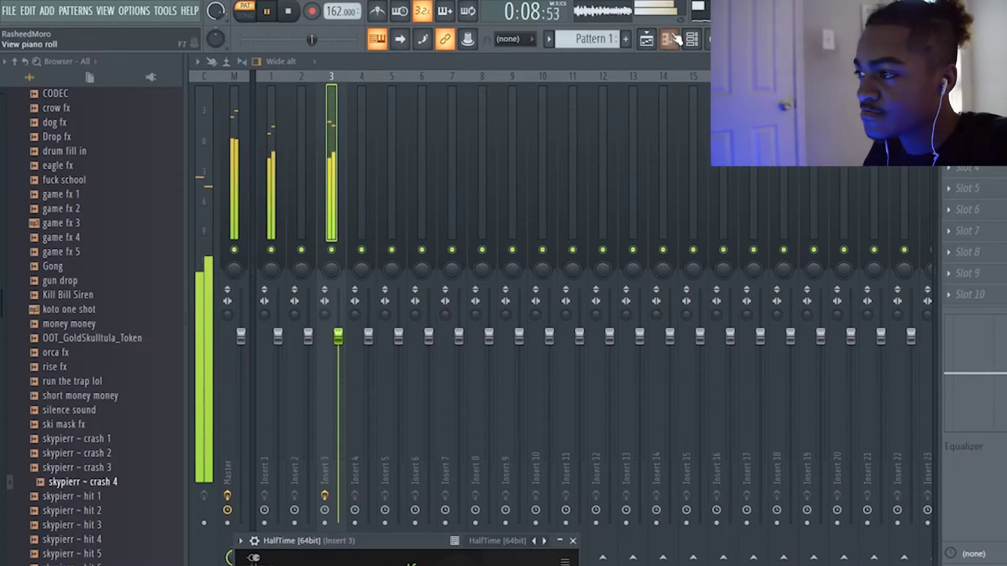
left_click(692, 40)
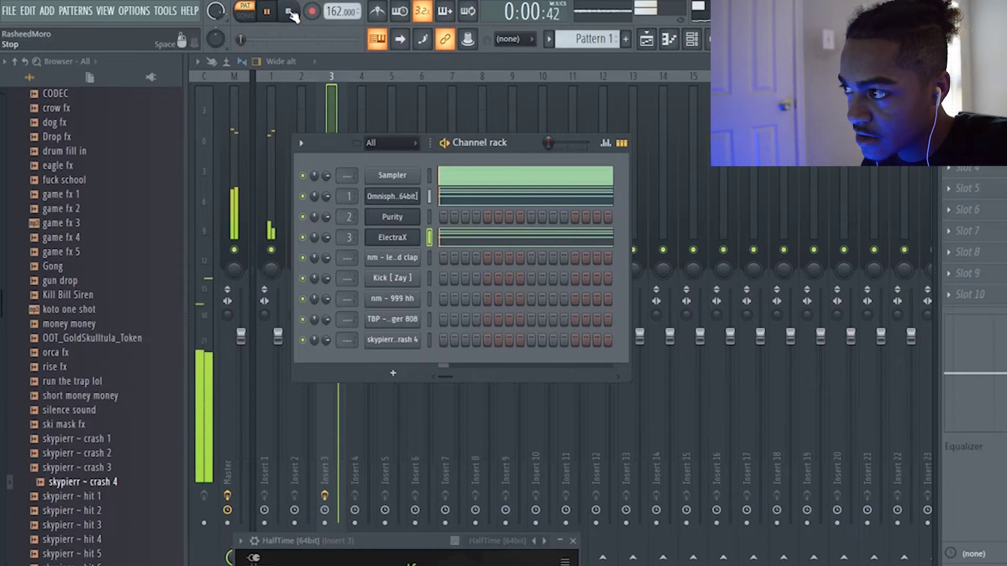
left_click(290, 12)
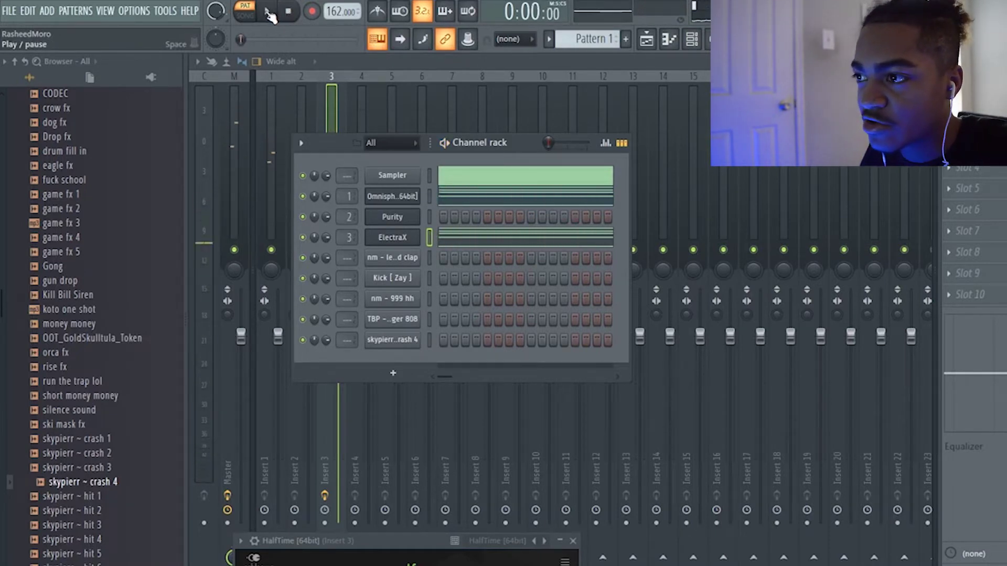
left_click(269, 14)
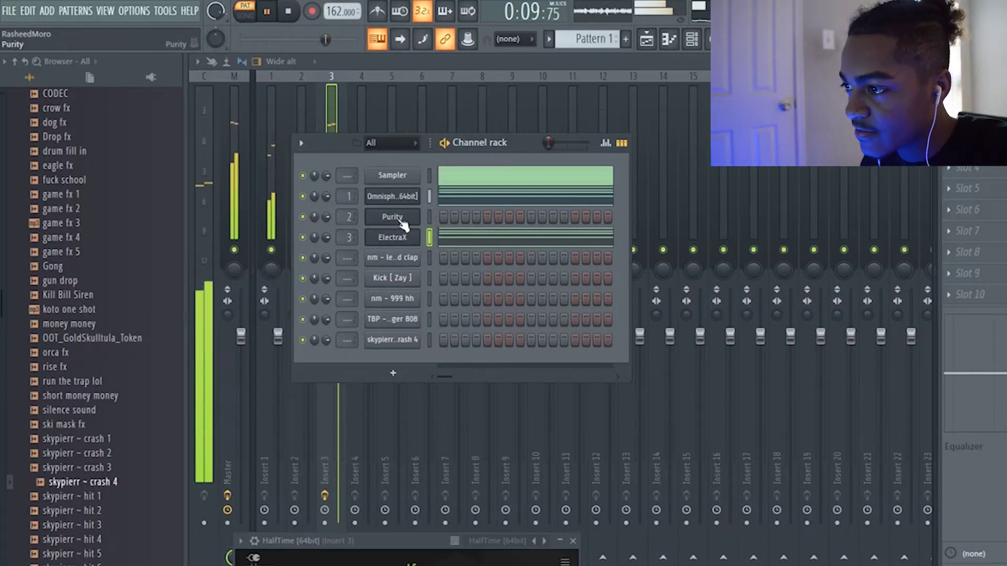
key("space")
- Start a Purity melody in bar 1 with one-beat notes: D6 on beat 1 and G5 on beat 2
key("F7")
left_click_drag(340, 238, 263, 235)
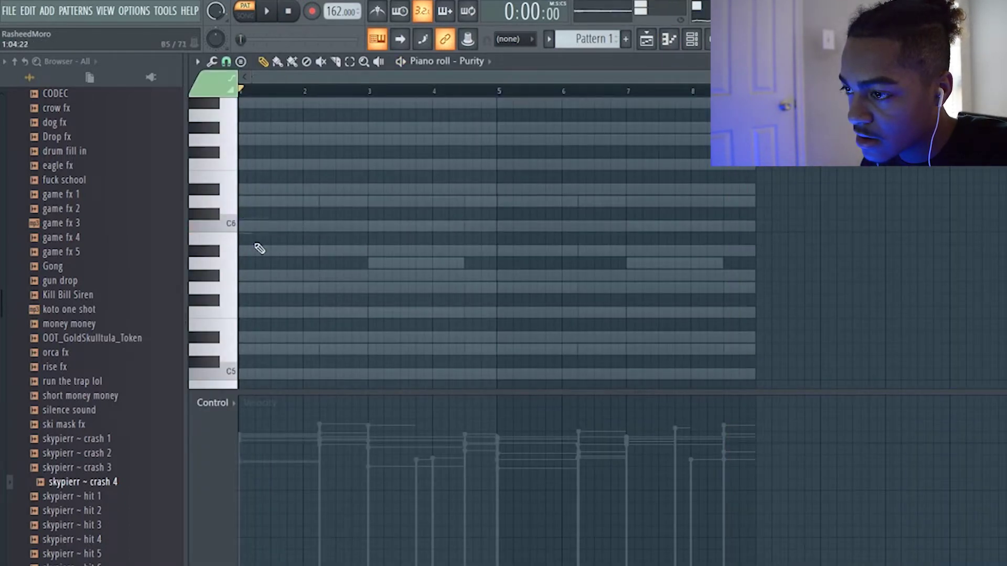
key("space")
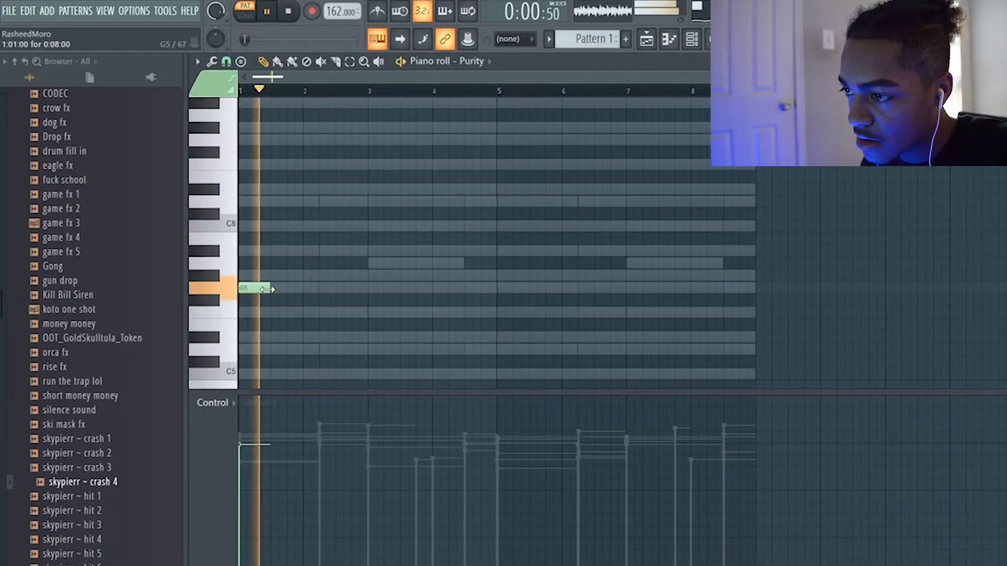
left_click_drag(269, 288, 256, 288)
key("space")
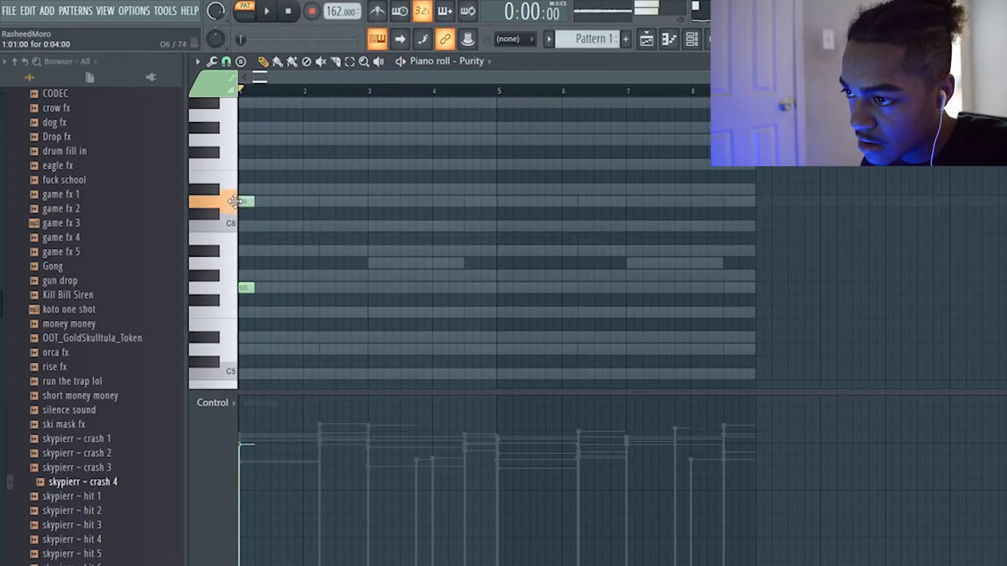
right_click(250, 288)
key("space")
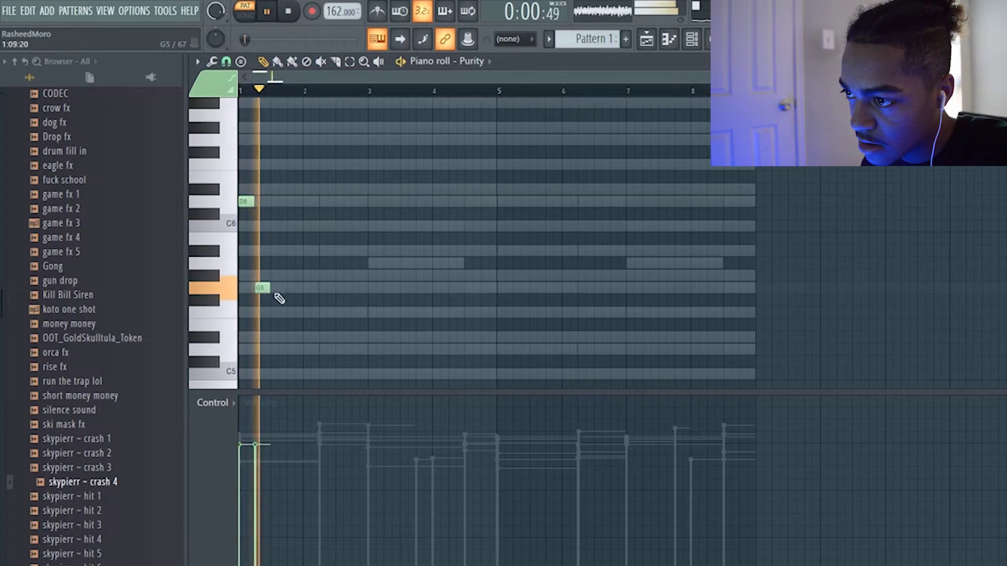
- Extend the Purity melody with one-beat notes: D6 on beat 2 of bar 2 and A#5 at the start of bar 3
key("space")
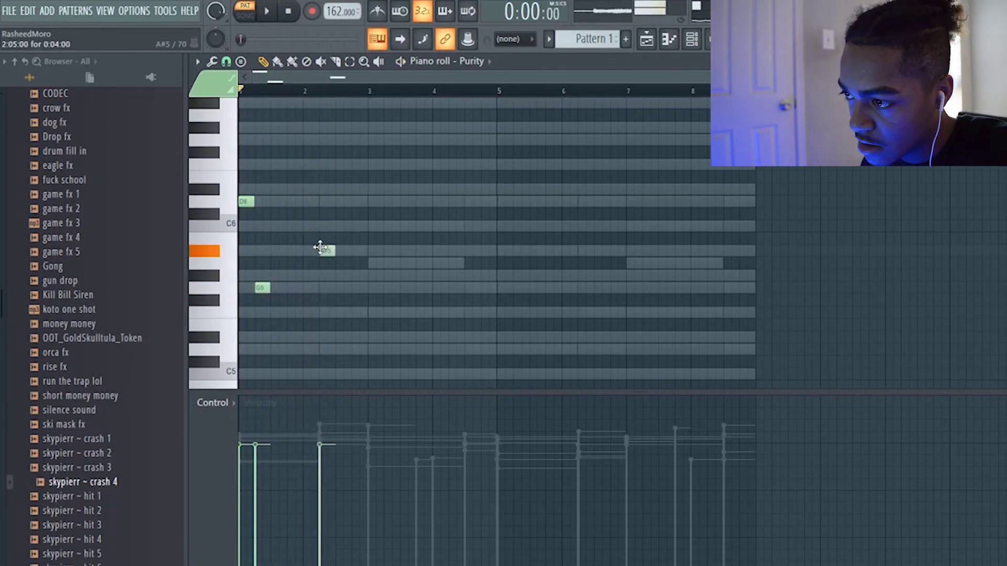
right_click(328, 251)
key("space")
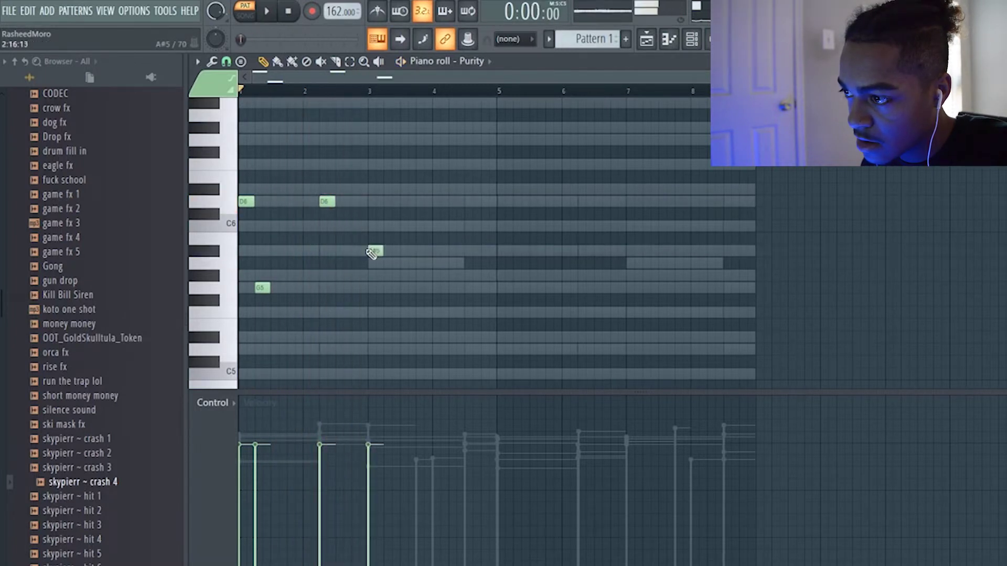
left_click(377, 263)
key("space")
- Cut the stray notes out of the Sampler channel and return to the Purity notes
left_click(685, 43)
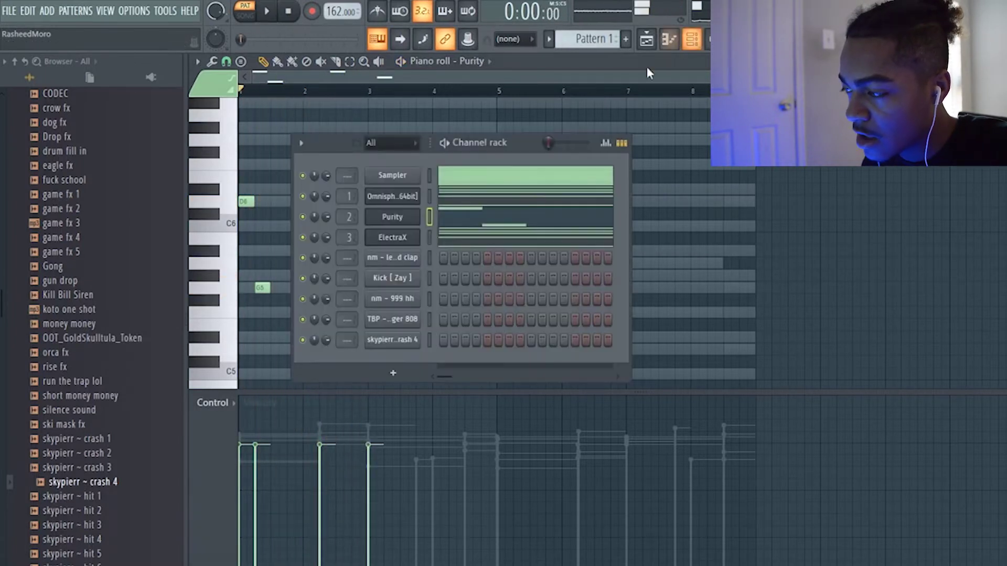
key("ctrl+x")
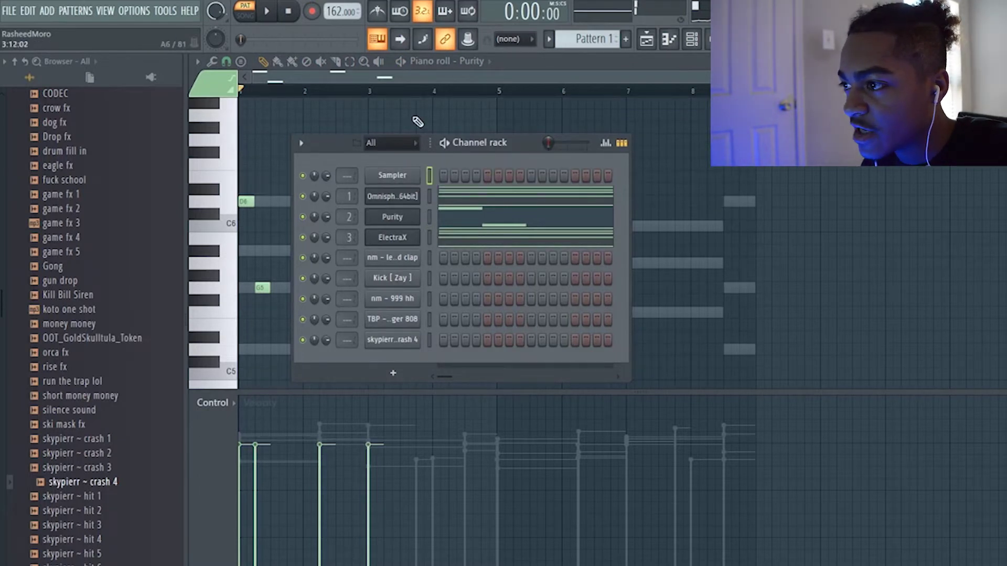
left_click(415, 121)
- Add a one-beat C6 right after the A#5 in bar 3 of the Purity melody and play it back
key("space")
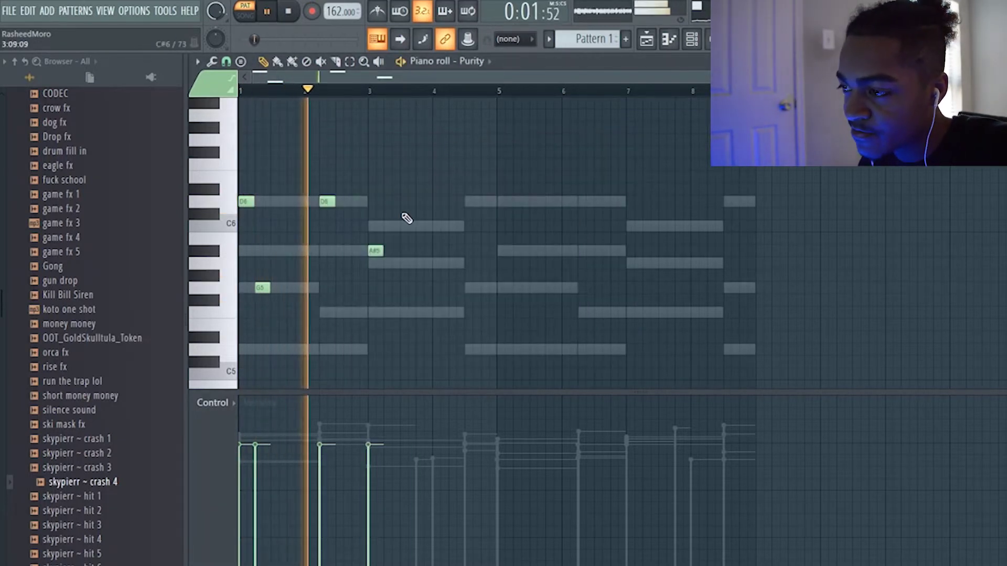
key("space")
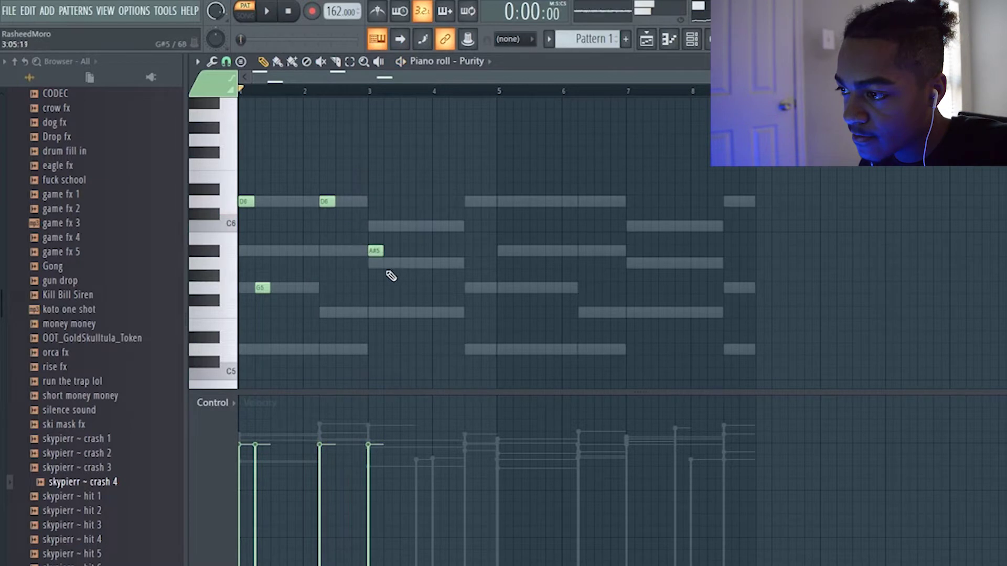
right_click(391, 276)
key("space")
key("space")
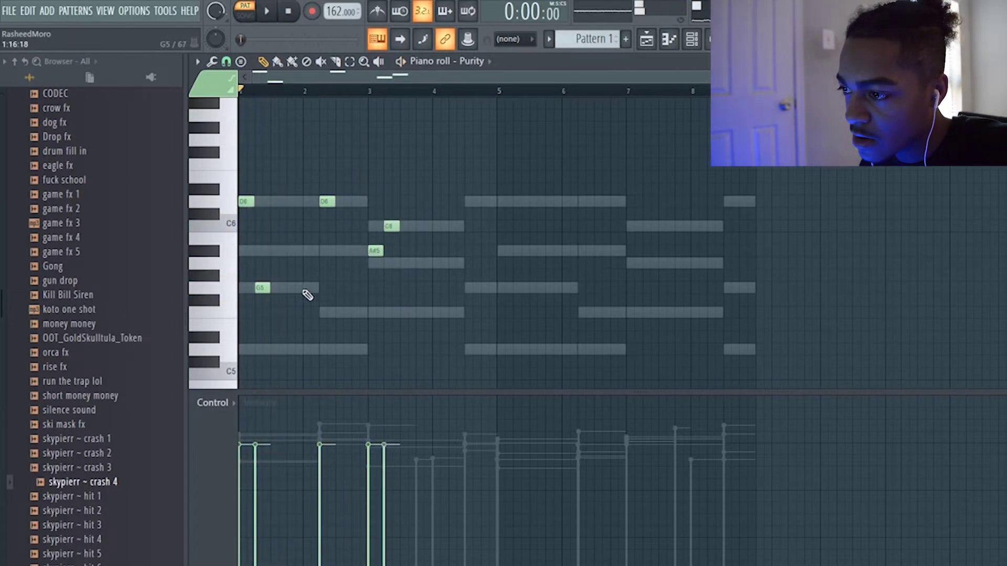
- Rework bar 2 of the Purity melody so G5 falls on beat 2 and D6 on beat 3
key("space")
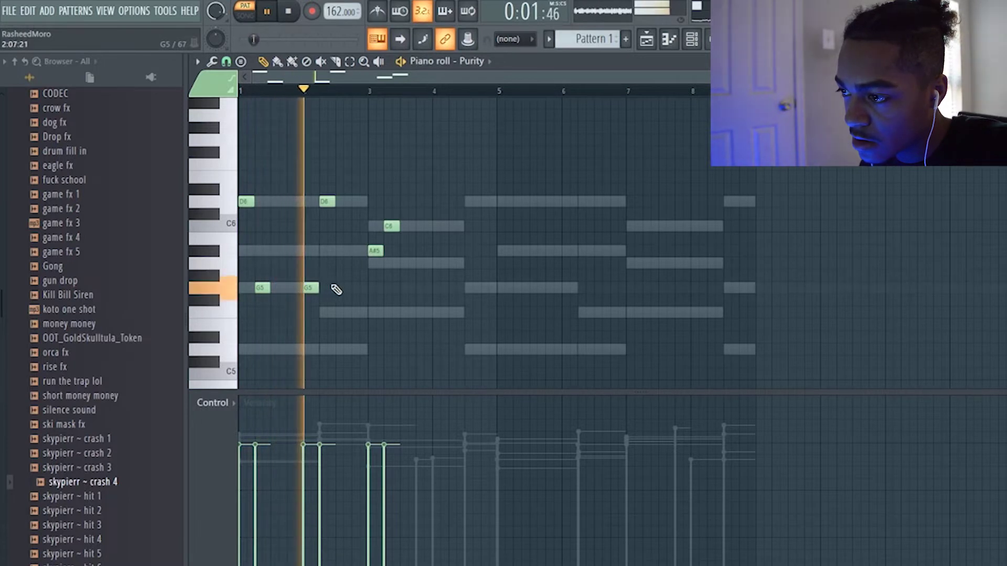
key("space")
right_click(313, 288)
key("space")
right_click(327, 202)
left_click(325, 287)
left_click(342, 203)
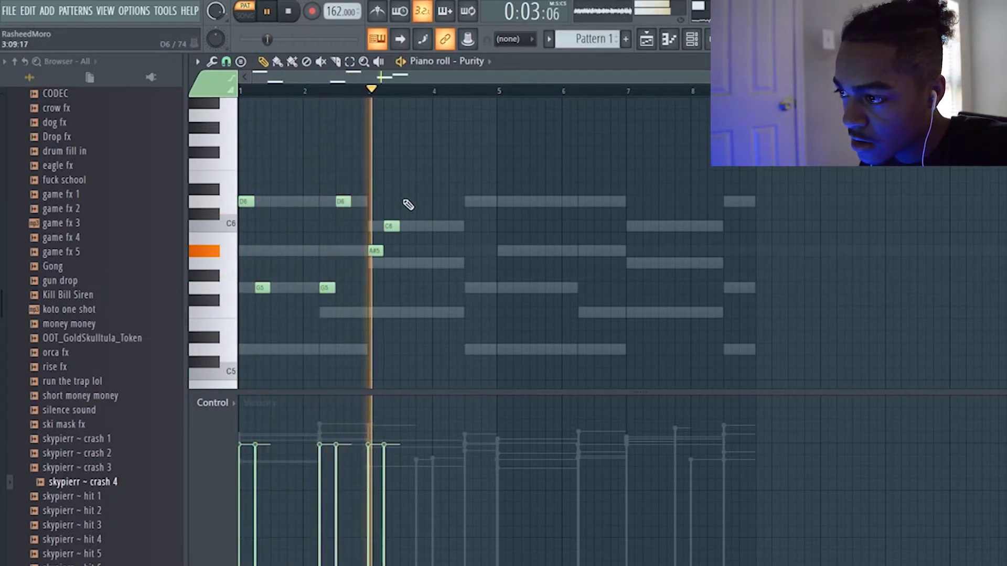
- Finish the four-bar Purity phrase with A#5 on beat 2 and C6 on beat 3 of bar 4
key("space")
left_click(448, 263)
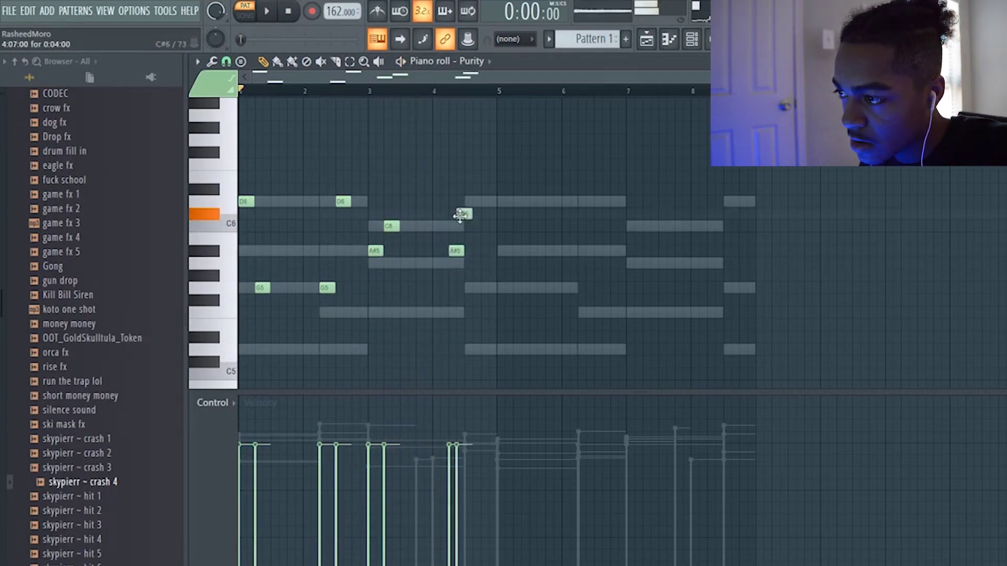
key("space")
- Duplicate the whole Purity phrase and shift the copy to start at bar 5
key("ctrl+a")
key("ctrl+b")
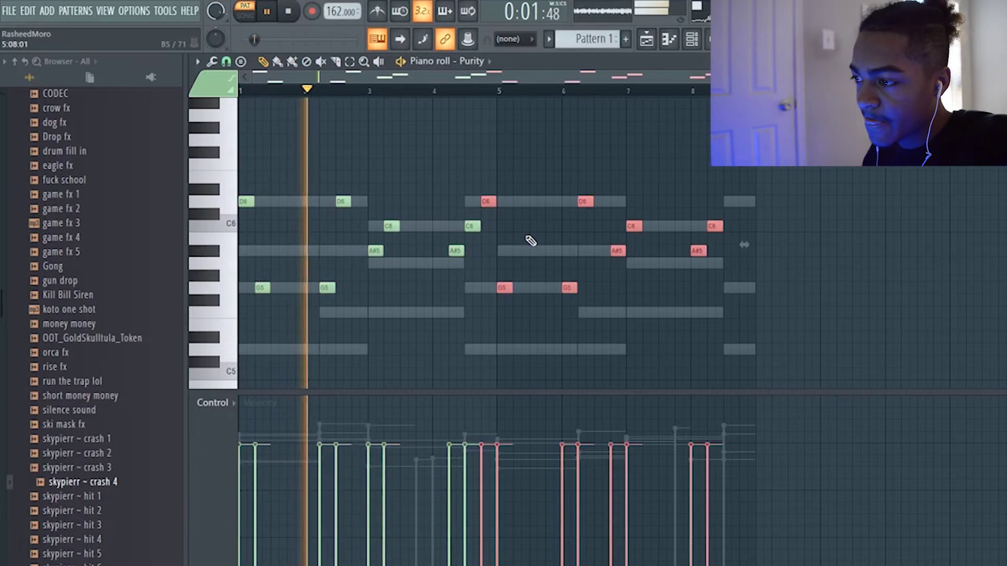
left_click_drag(490, 206, 502, 205)
left_click(490, 162)
right_click(492, 162)
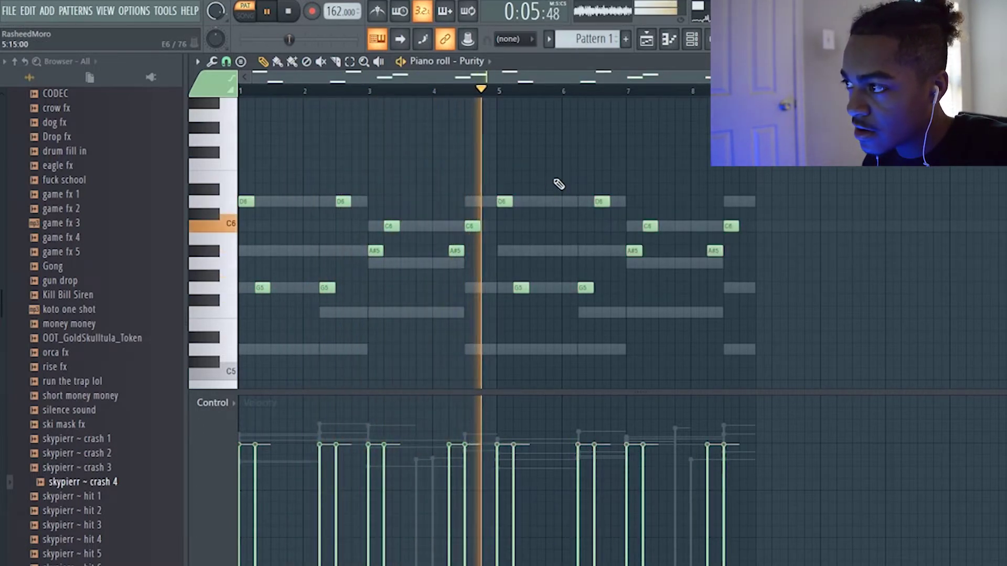
- Fill the nm - 999 hh channel with a hi-hat on every fourth step and delete the hits beyond bar 8
key("F6")
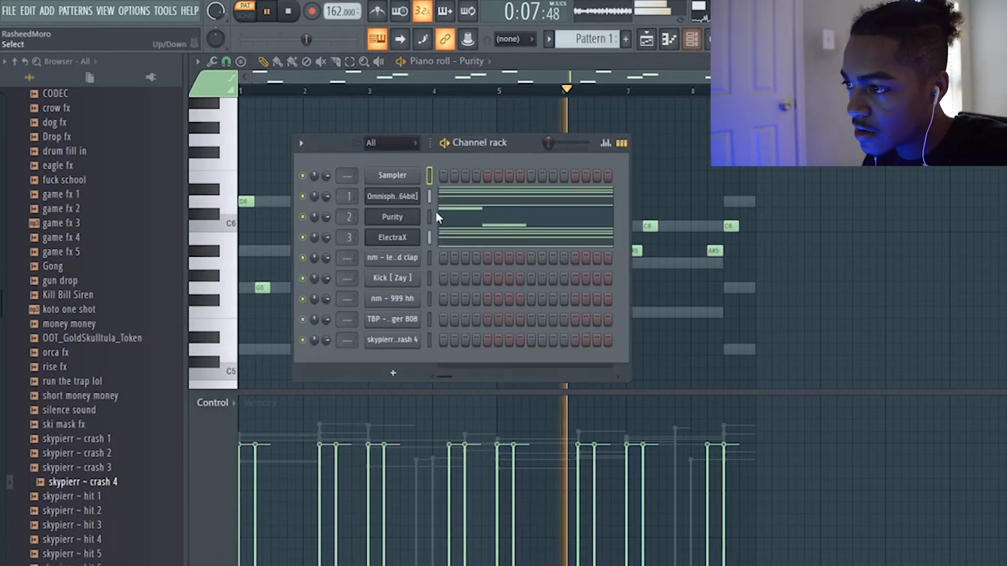
key("space")
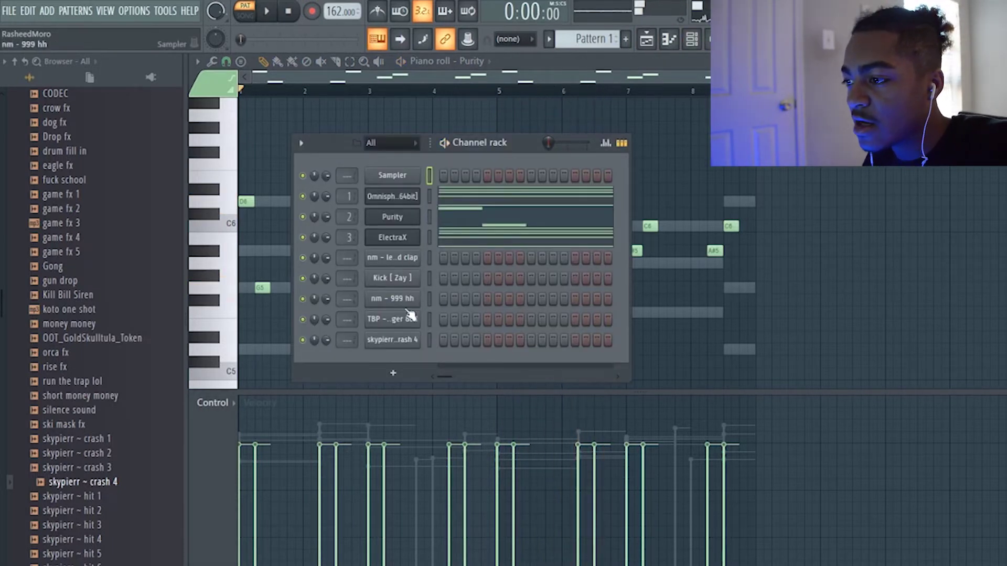
left_click(429, 298)
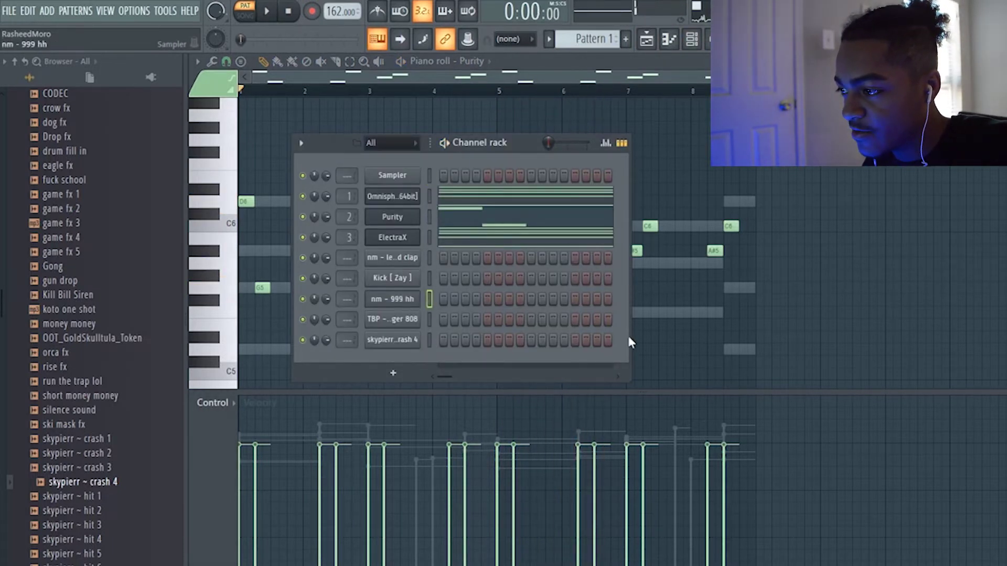
left_click(583, 355)
key("space")
right_click(403, 300)
left_click(456, 299)
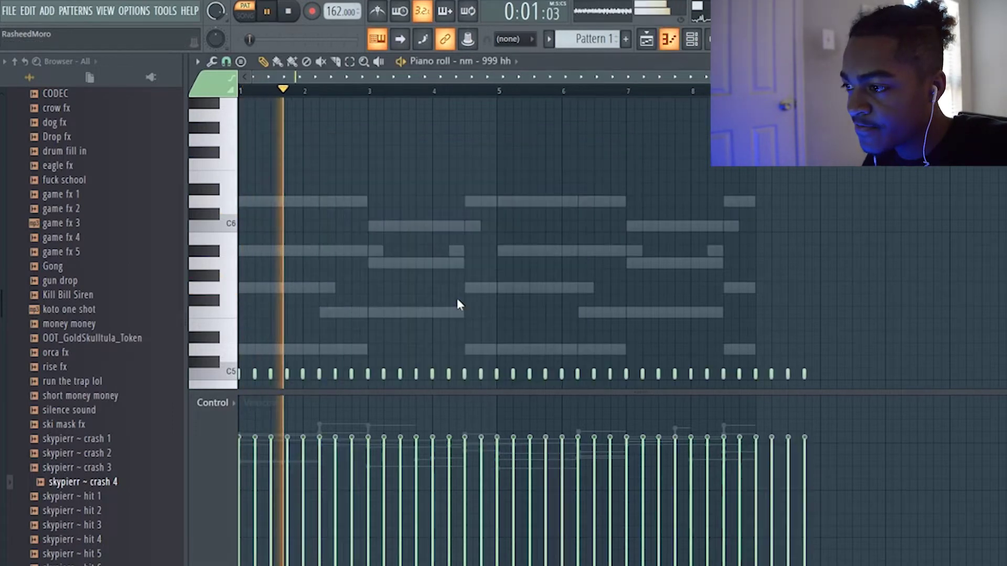
scroll(458, 304, "down", 5)
key("space")
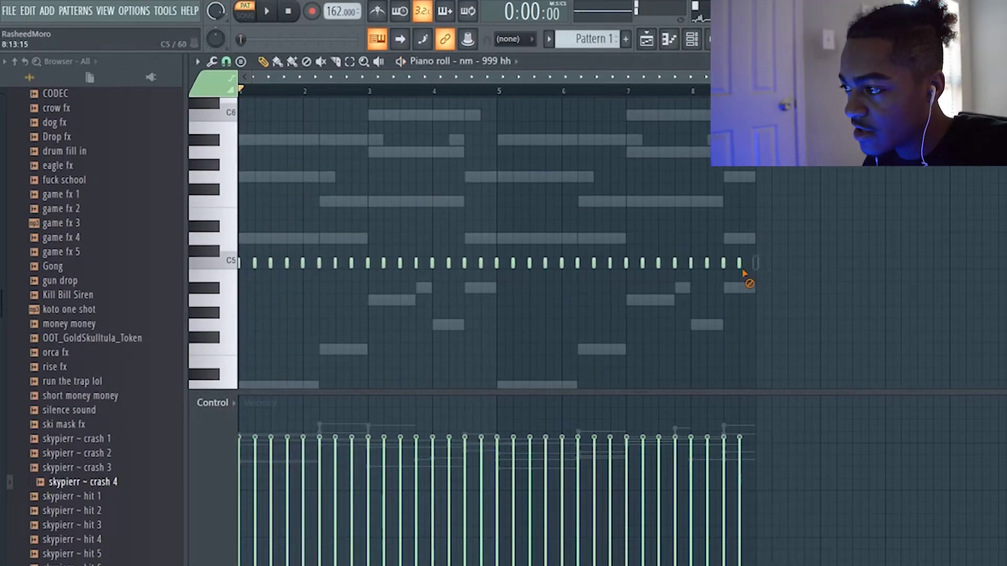
- Duplicate all hi-hat notes and place the copies midway between the originals, two steps after each hit
left_click_drag(754, 275, 47, 210)
key("ctrl+b")
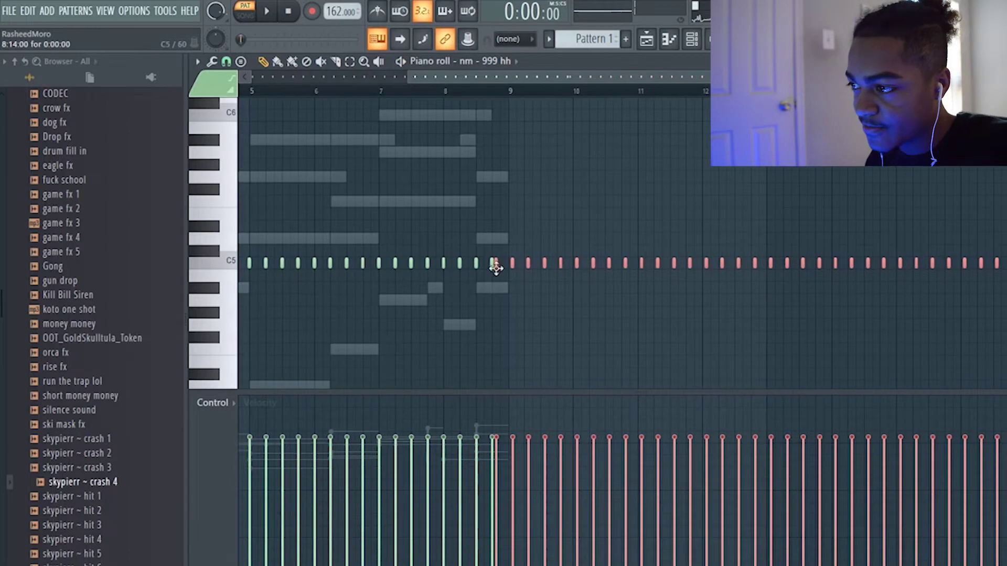
left_click_drag(495, 265, 18, 261)
left_click_drag(234, 262, 248, 268)
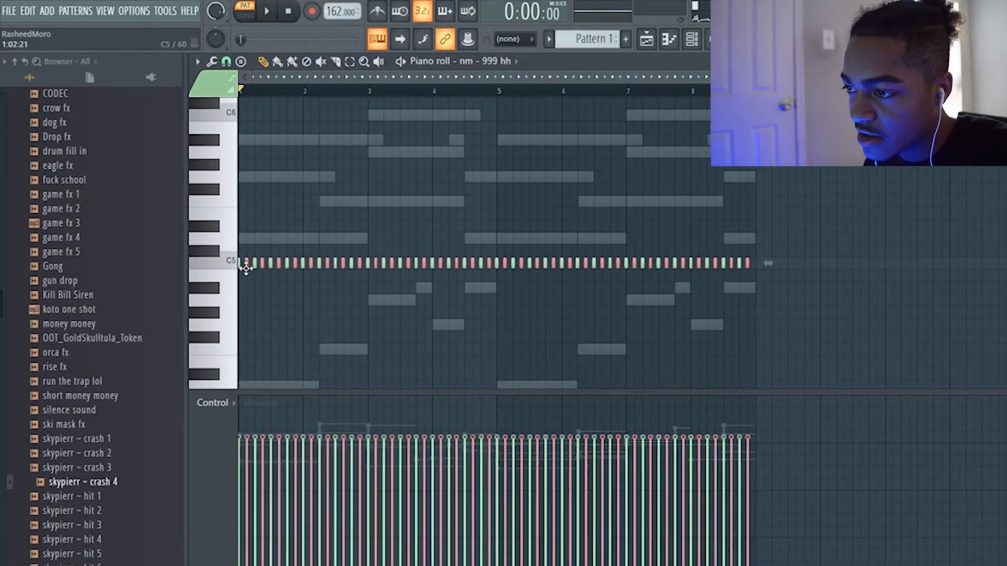
- Lower the velocity of the in-between hi-hats slightly, deselect them, and play the pattern
scroll(280, 227, "down", 3)
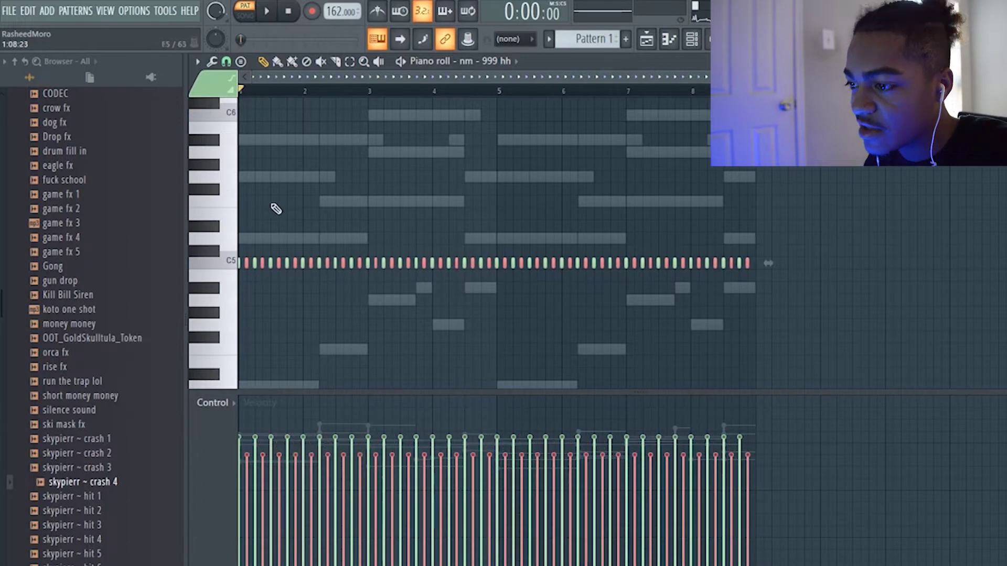
left_click(332, 198)
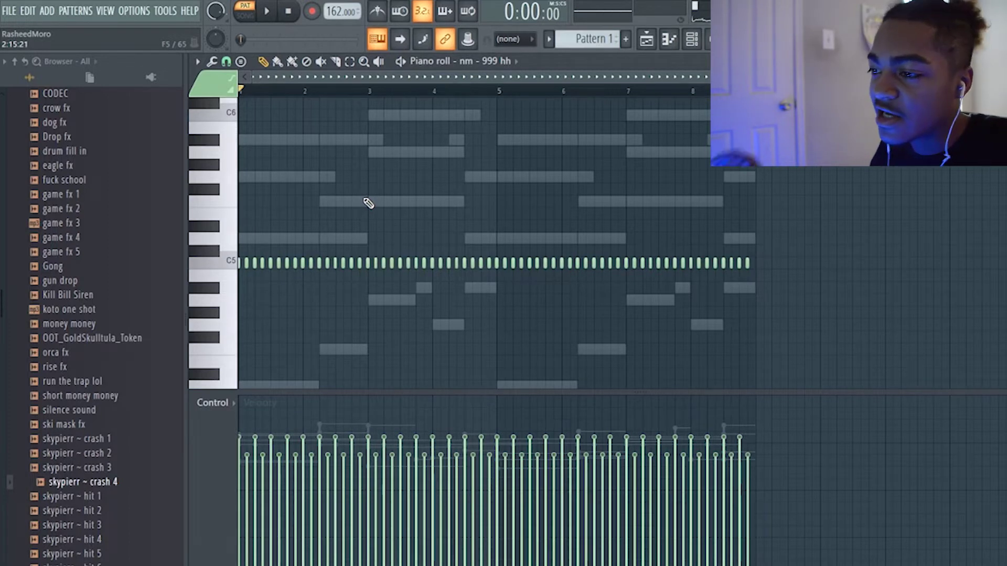
key("space")
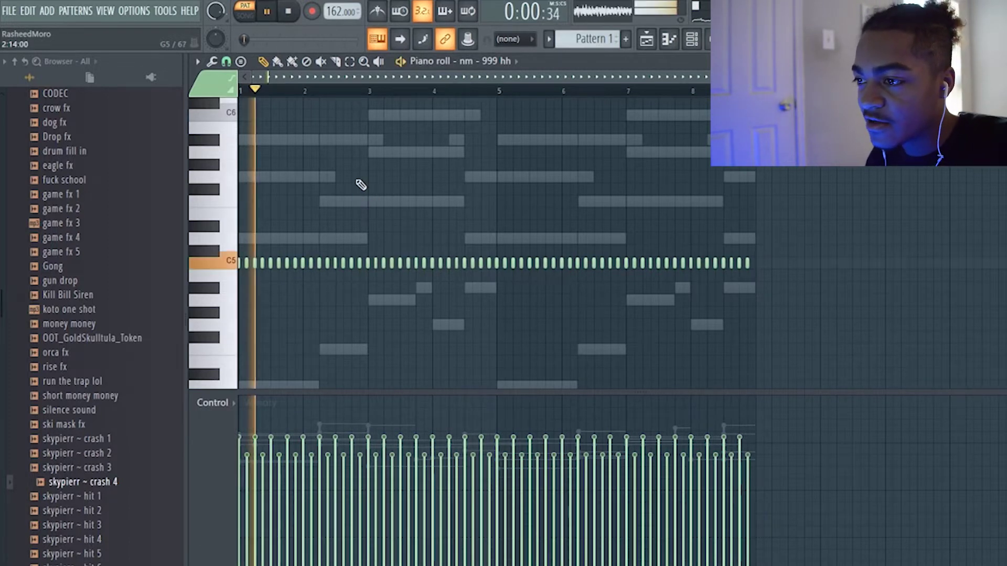
- Place an nm - legend clap hit on step 9 of the first bar and repeat it in the following bars
key("F6")
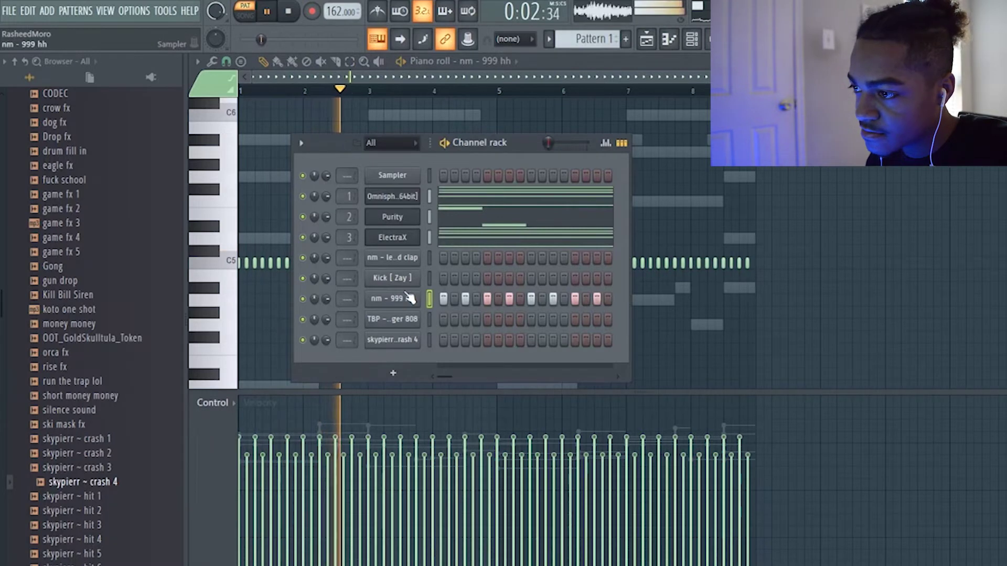
left_click(531, 259)
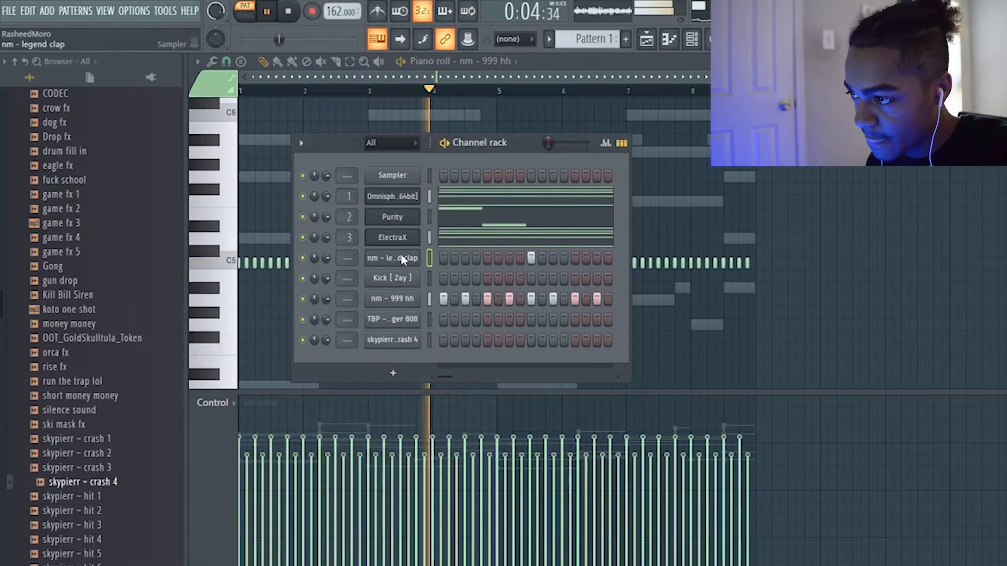
key("g")
left_click_drag(533, 299, 516, 229)
key("space")
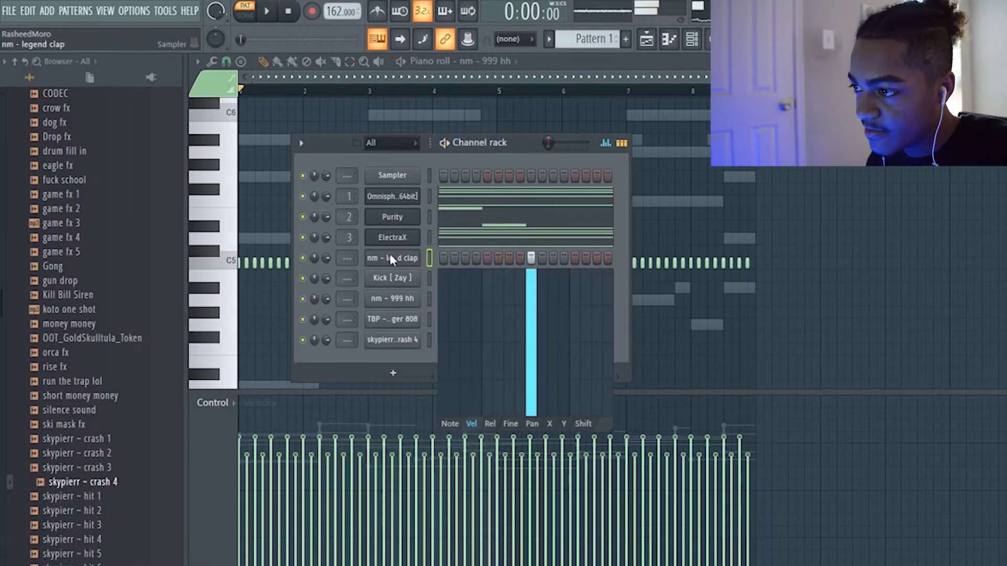
key("F7")
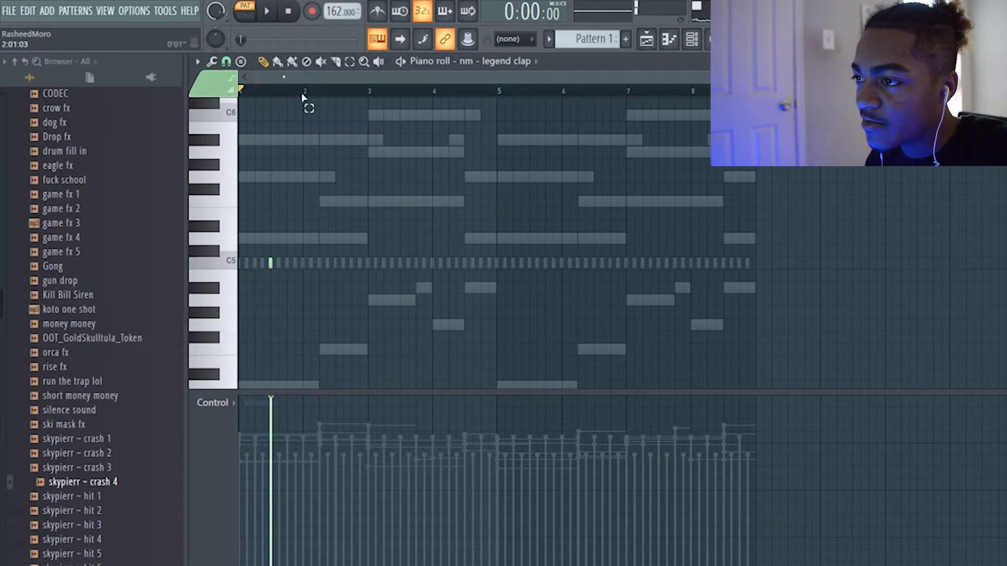
left_click_drag(302, 93, 241, 93)
key("space")
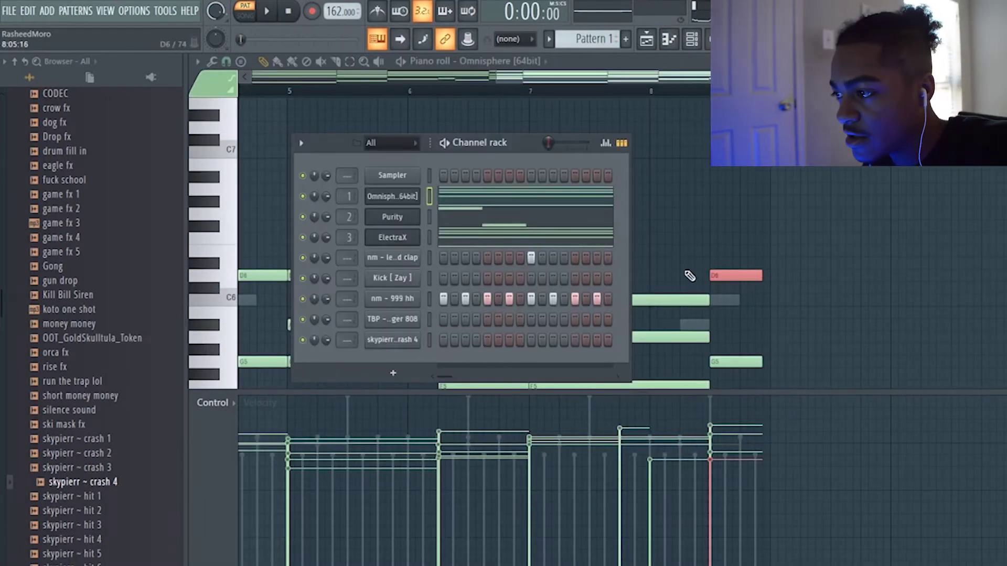
- Widen the channel rack and place skypierr ~ crash 4 and TBP - Thugger 808 hits on the first step
left_click_drag(630, 262, 990, 258)
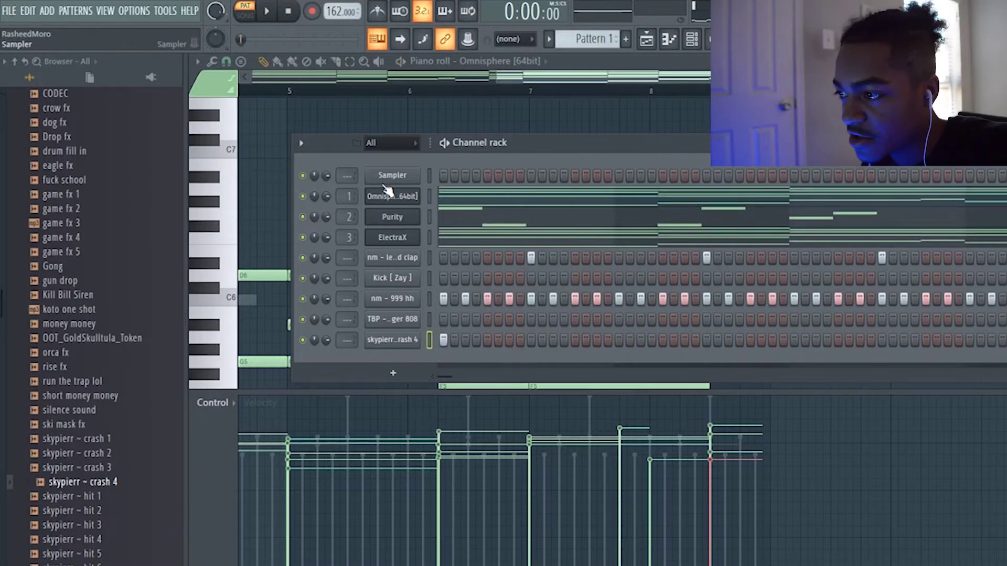
key("space")
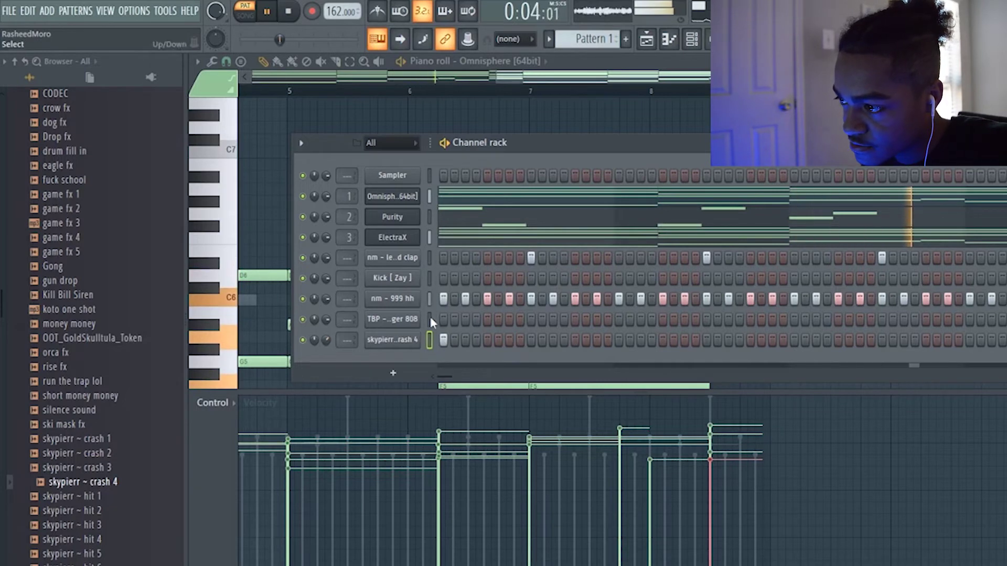
key("space")
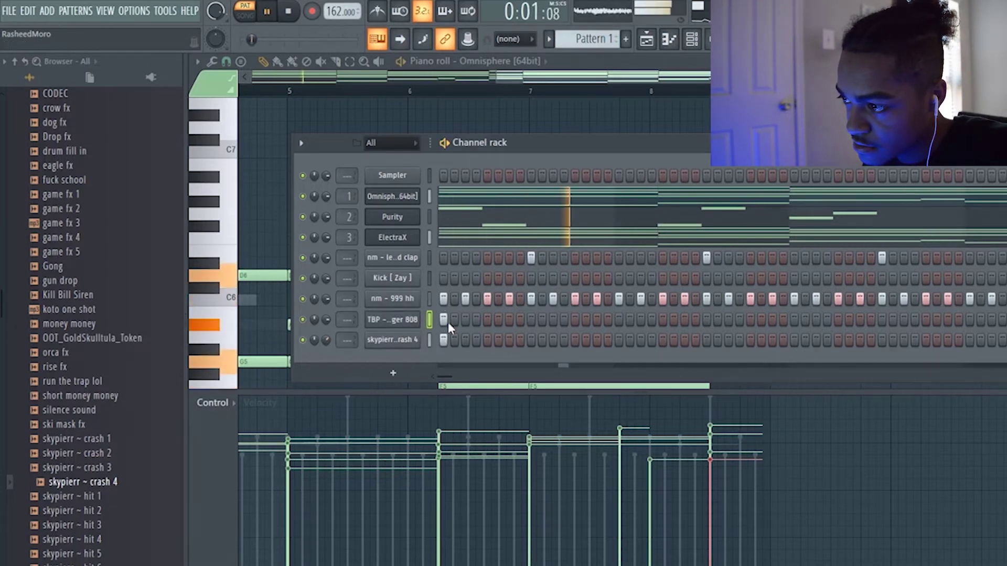
key("F7")
key("space")
scroll(356, 293, "down", 5)
left_click_drag(496, 77, 64, 101)
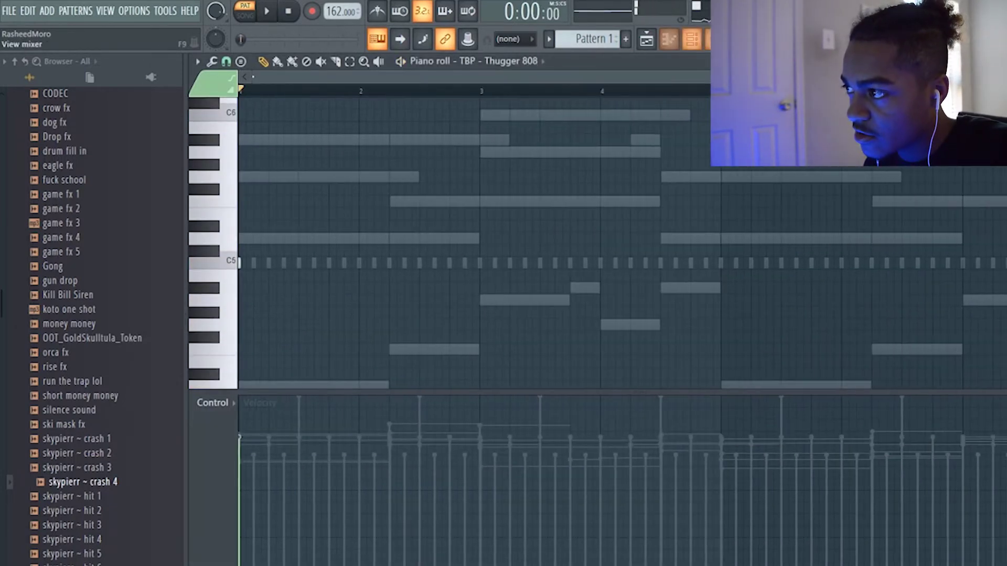
- Load the 20Hz + 18kHz cut preset in Insert 1's Parametric EQ 2 and raise the low cut to just above 200 Hz
left_click(715, 39)
left_click(283, 165)
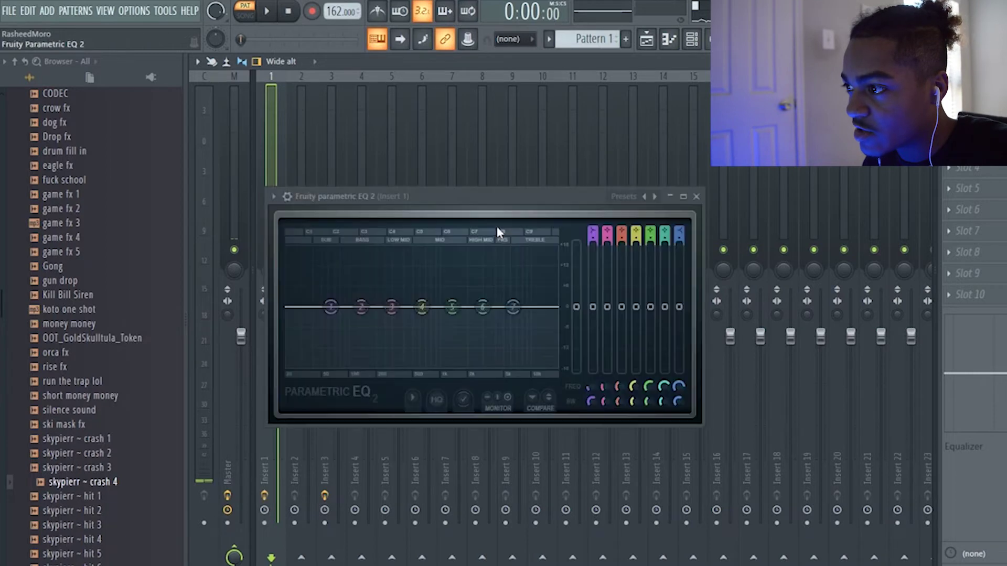
left_click(655, 197)
left_click_drag(279, 307, 392, 306)
key("space")
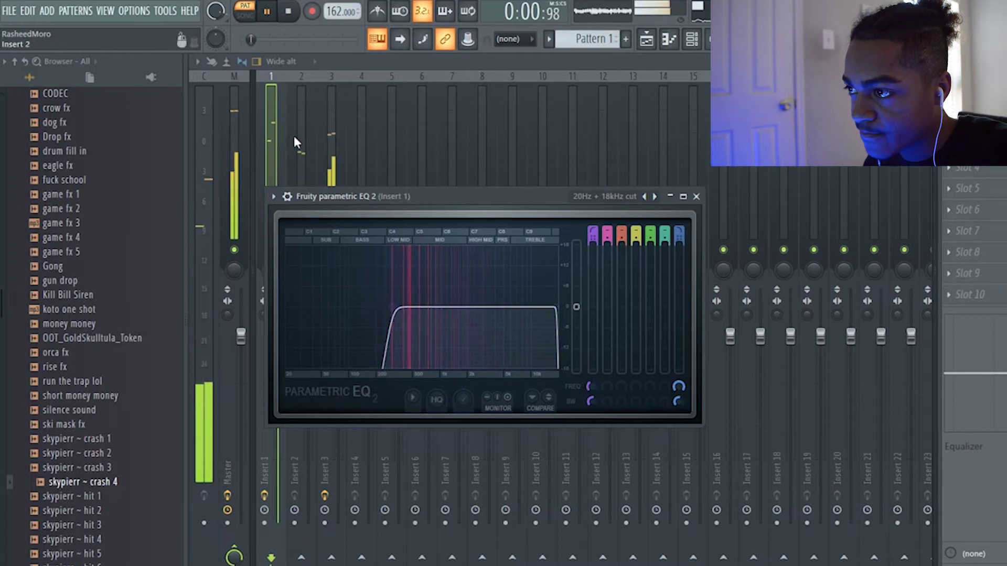
- Apply the 20Hz + 18kHz cut preset to Insert 3's Parametric EQ 2 and raise its low cut to just above 200 Hz
left_click(309, 149)
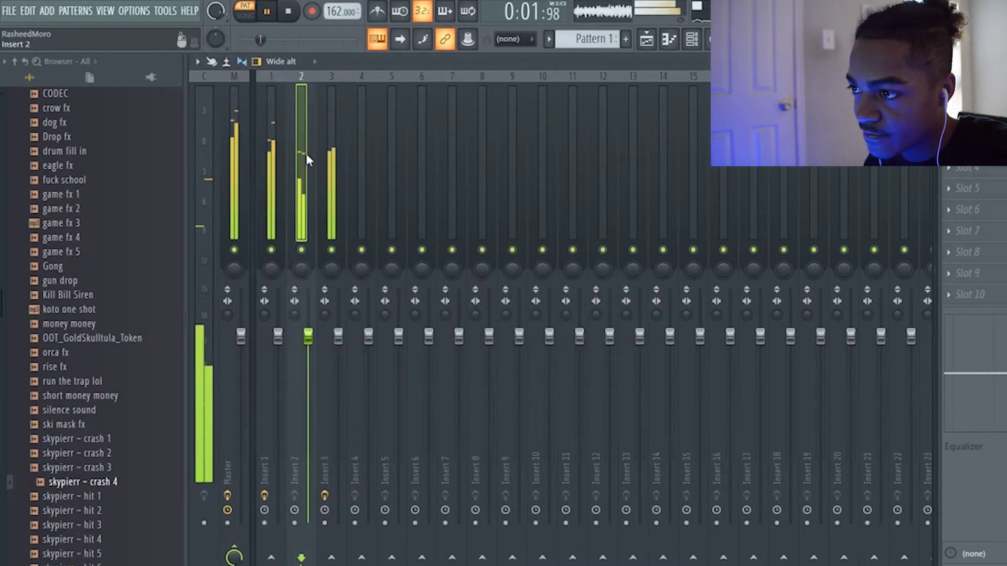
left_click(324, 191)
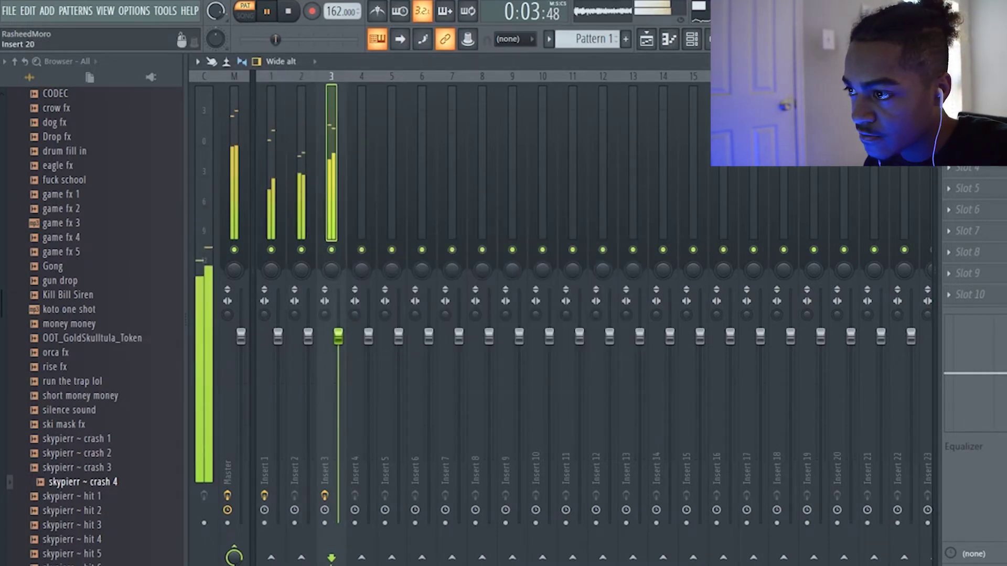
left_click(726, 510)
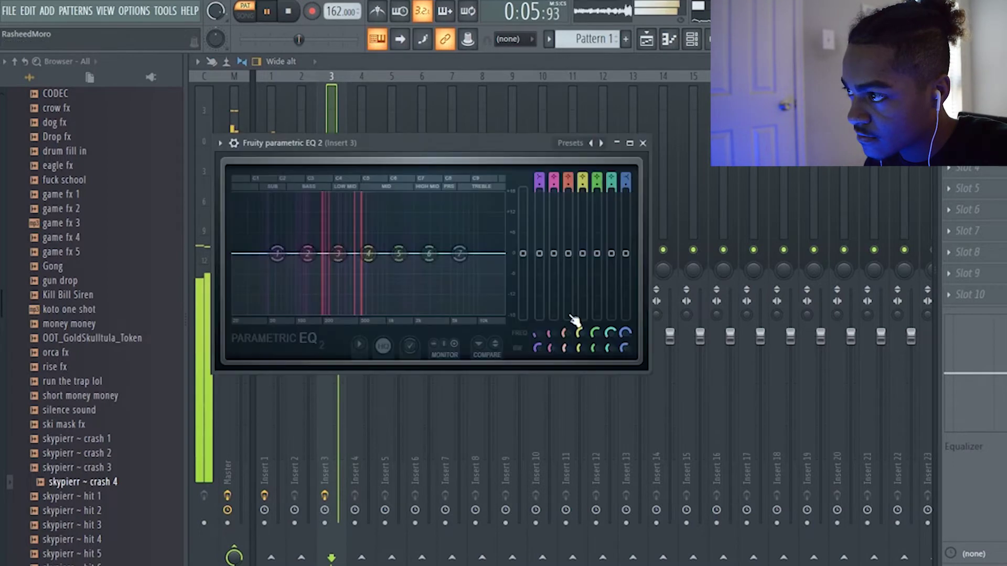
left_click(602, 143)
left_click_drag(239, 255, 341, 254)
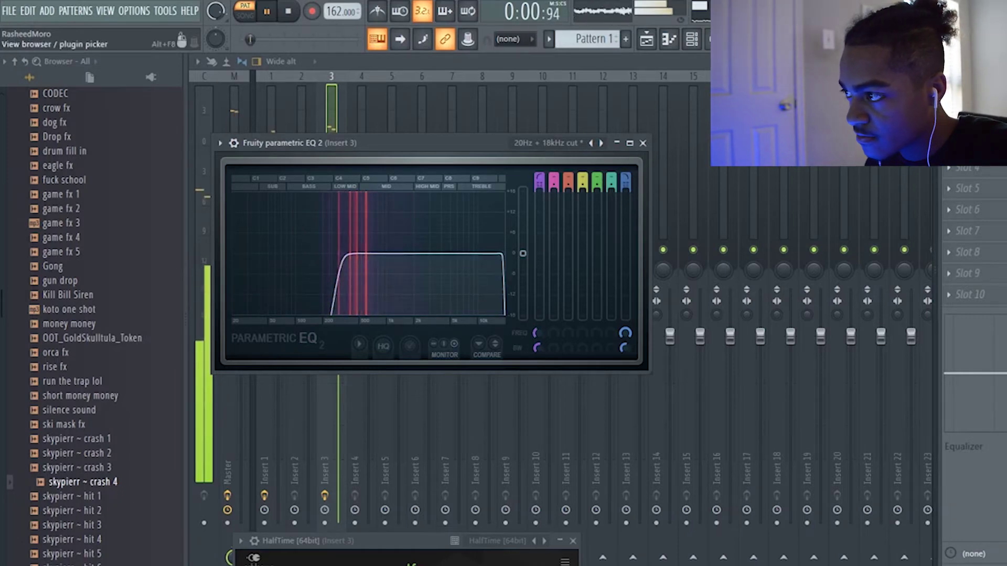
- Open the Thugger 808 notes for editing and place D5 notes on steps 1 and 7 of bar 1
left_click(715, 39)
left_click(692, 39)
key("space")
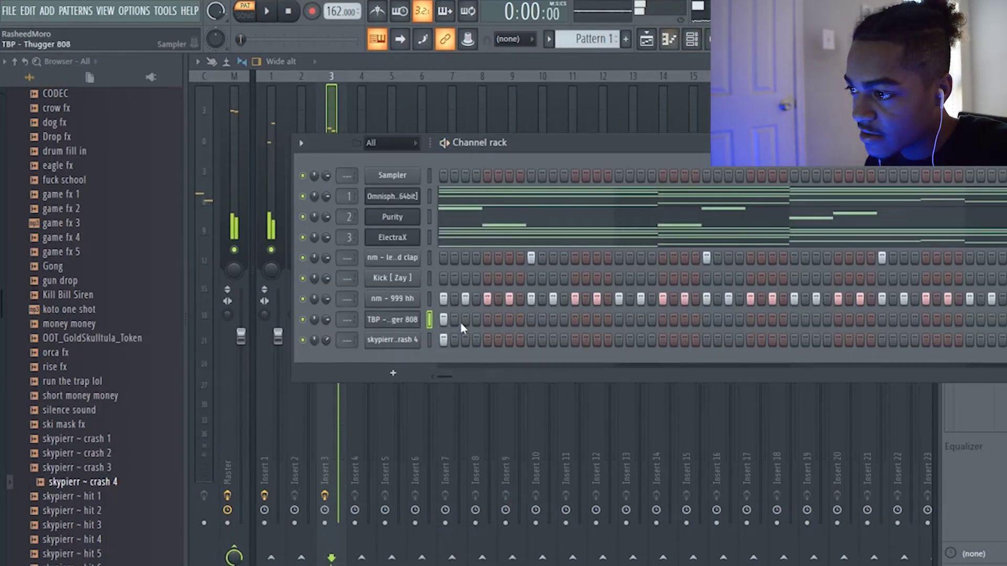
key("F7")
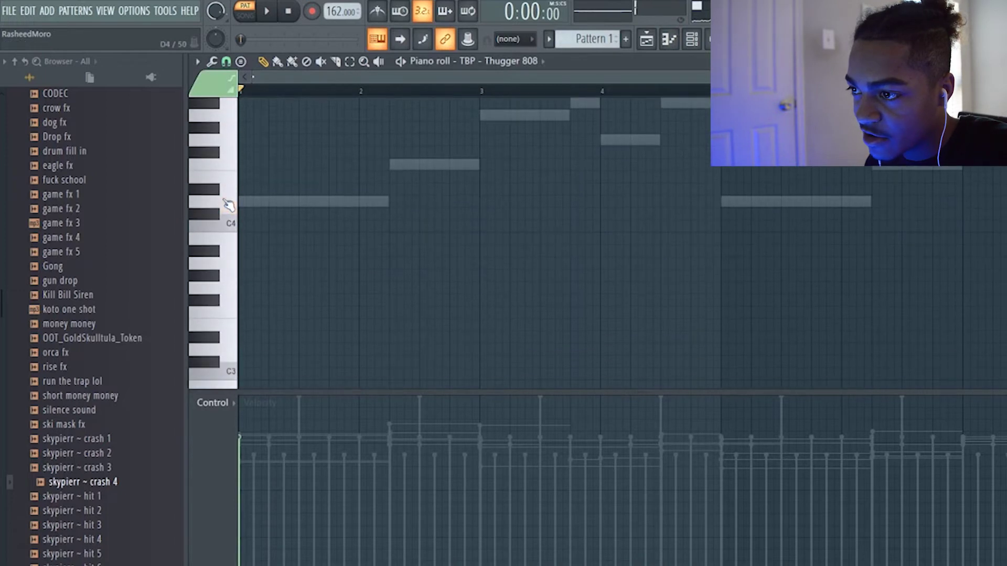
scroll(241, 217, "up", 3)
key("space")
key("space")
key("space")
left_click(284, 202)
- Add a D5 808 note on step 5 of bar 2 and another 808 note near the bar's end, checking against playback
key("space")
key("space")
key("space")
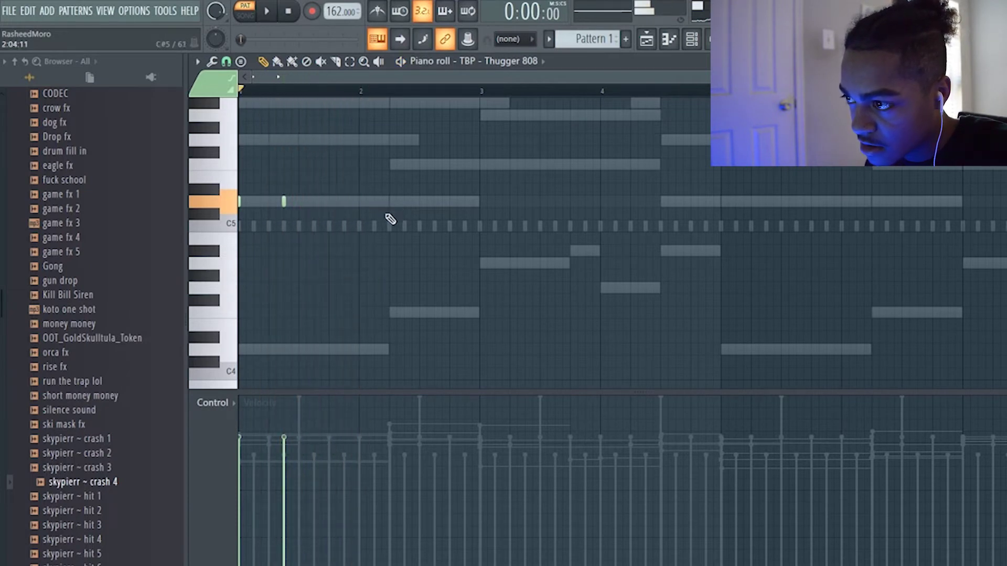
key("space")
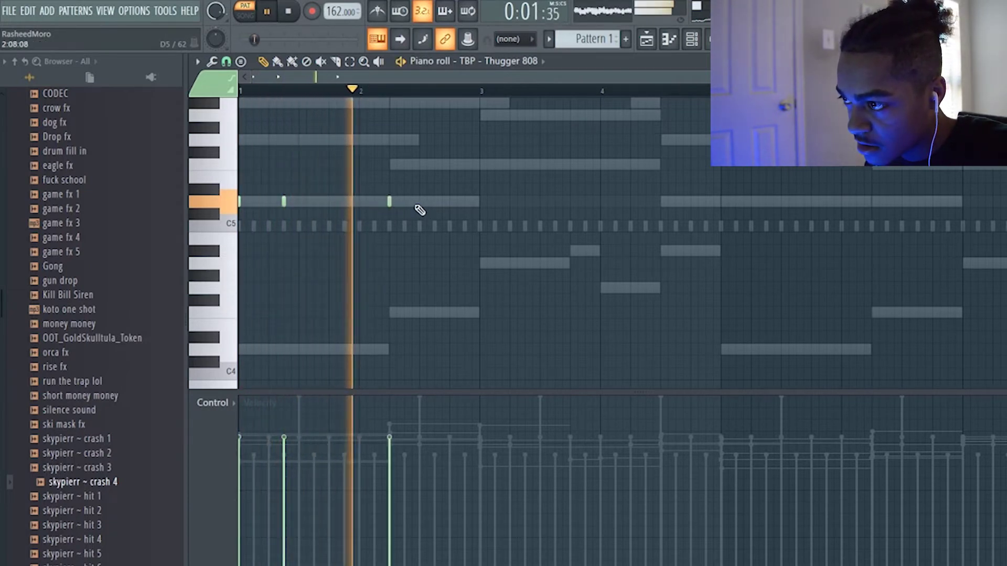
key("space")
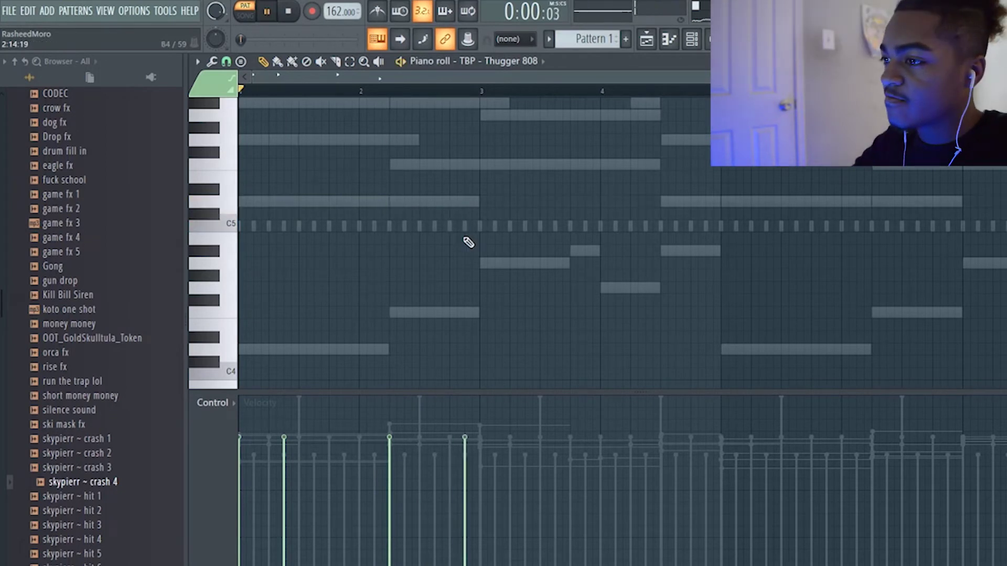
- Raise the 808 notes an octave and complete the four-bar line with C6 and A#5 notes
key("space")
key("ctrl+Up")
key("space")
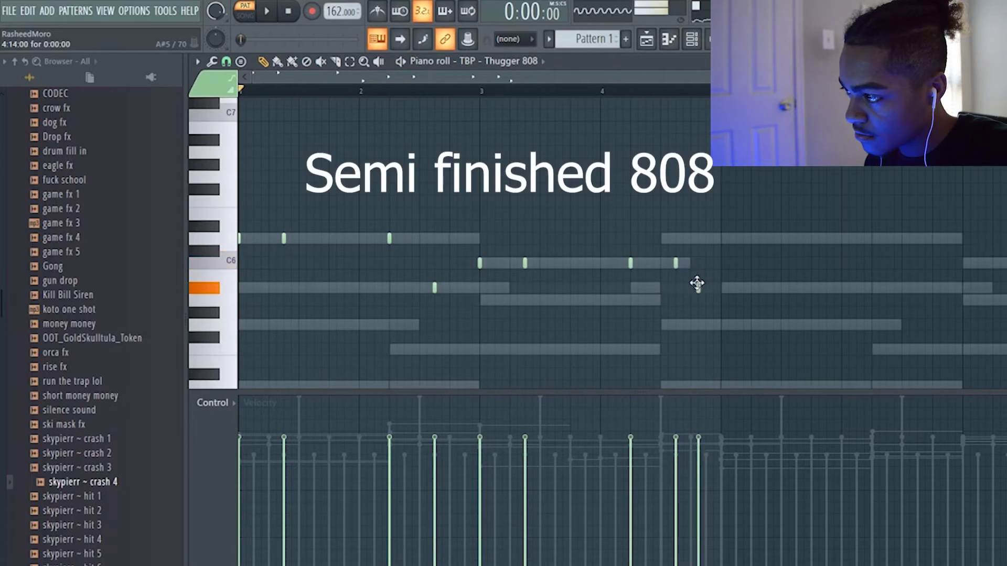
key("space")
- Select all the 808 notes, transpose them down an octave, raise their velocity to maximum and deselect them
left_click_drag(745, 308, 241, 215)
key("space")
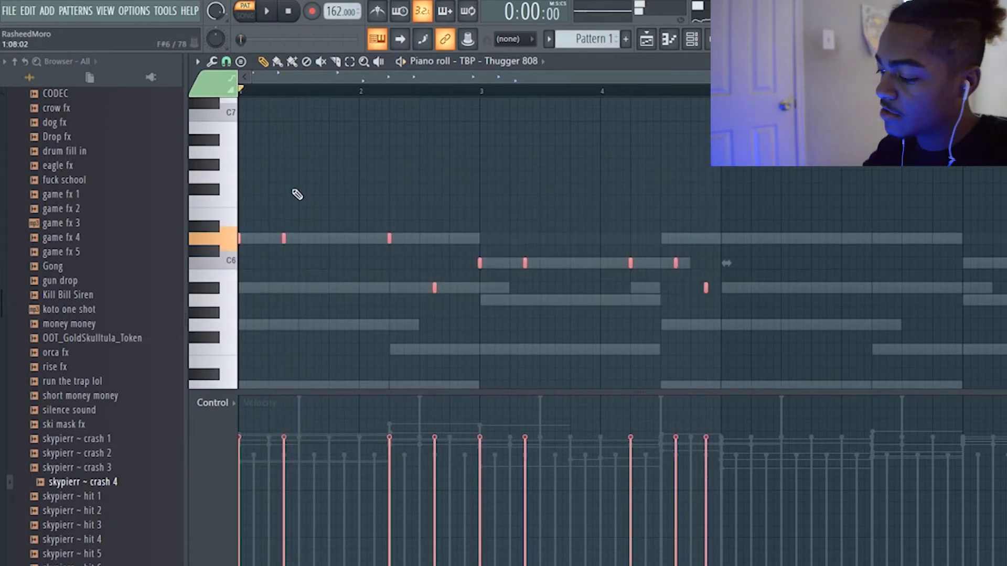
key("space")
scroll(288, 173, "down", 3)
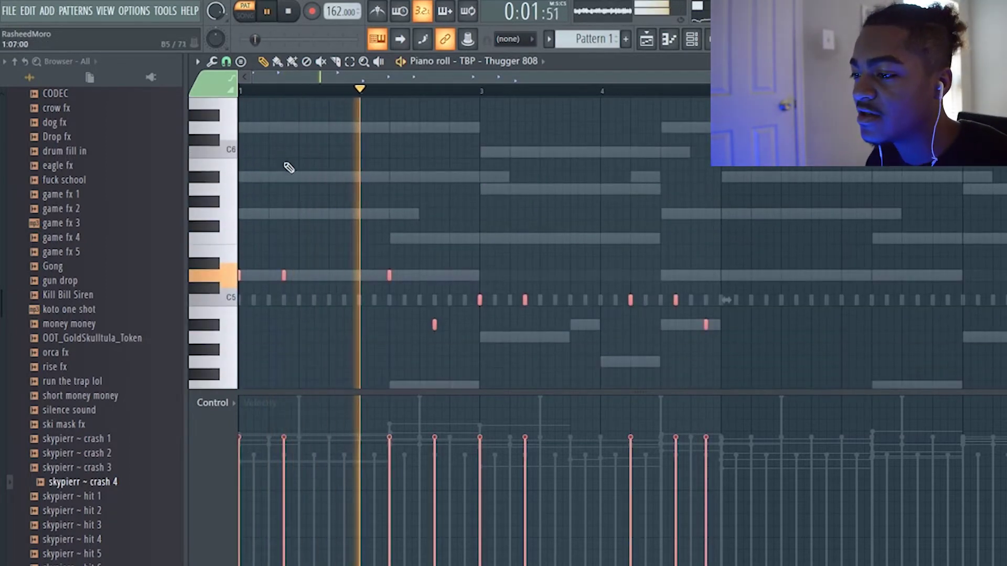
scroll(287, 446, "up", 5)
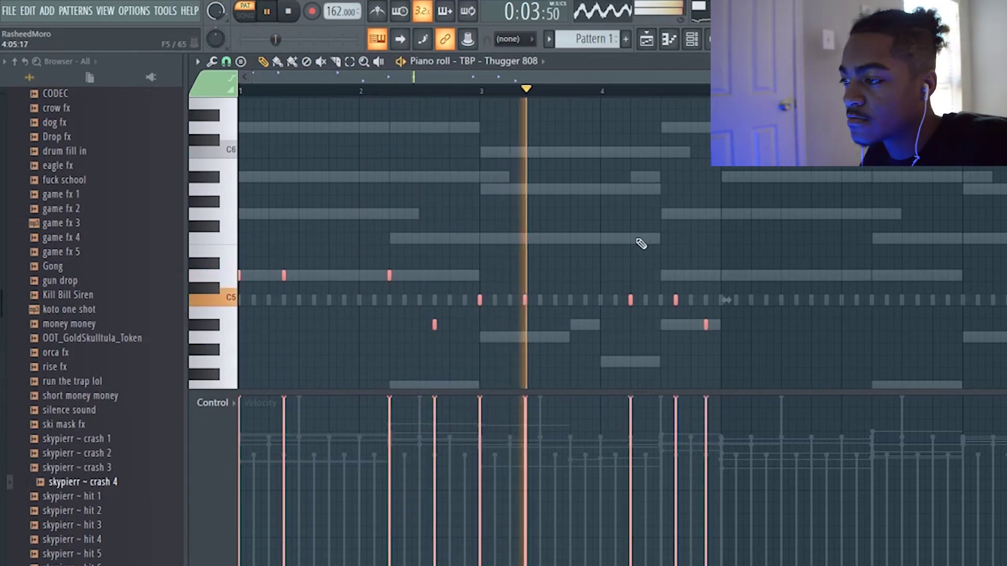
left_click(722, 188)
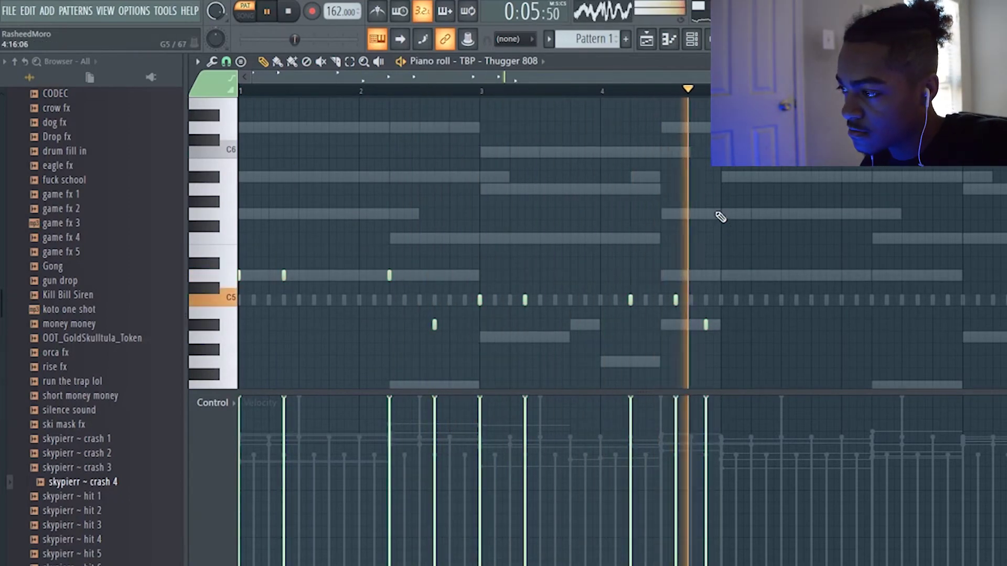
- Duplicate the four-bar 808 line so that the copy starts at bar 5
key("space")
scroll(719, 265, "down", 4)
scroll(732, 257, "up", 3)
scroll(747, 248, "down", 3)
left_click_drag(683, 330, 240, 213)
key("ctrl+b")
scroll(555, 239, "up", 3)
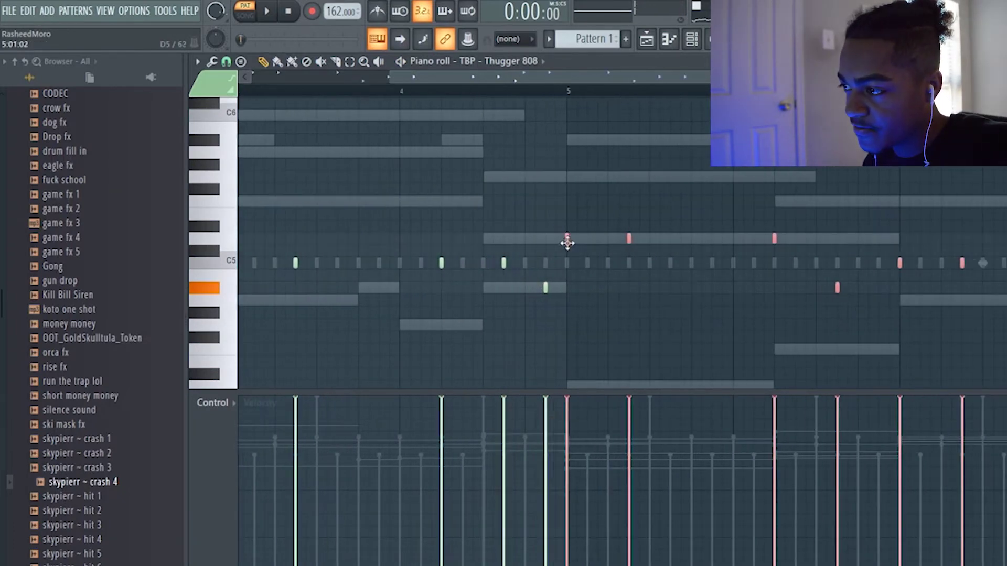
left_click(764, 176)
- Replace the last 808 note at the end of bar 8 with a G5 note and play the pattern
scroll(758, 187, "down", 3)
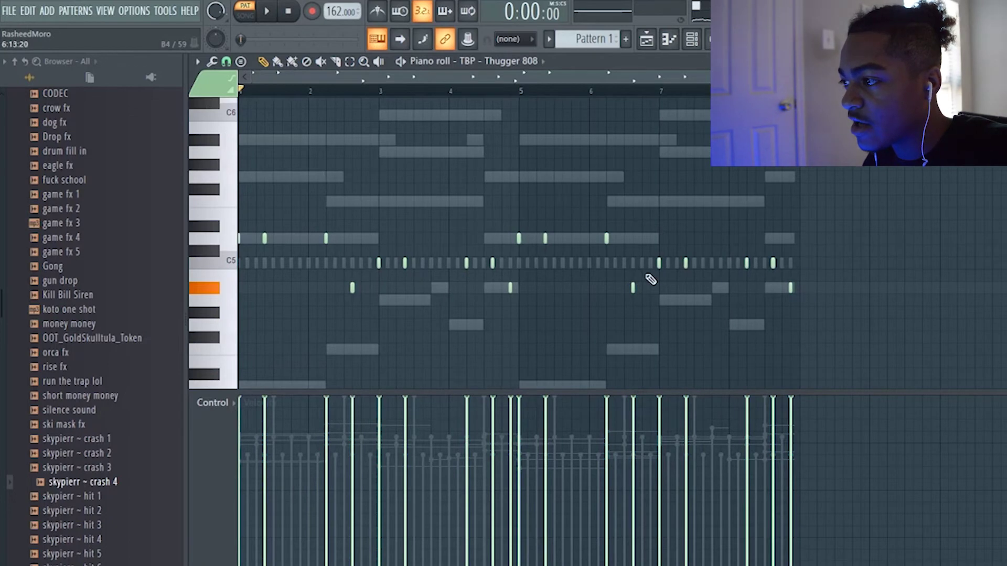
scroll(655, 278, "up", 2)
scroll(669, 288, "up", 3)
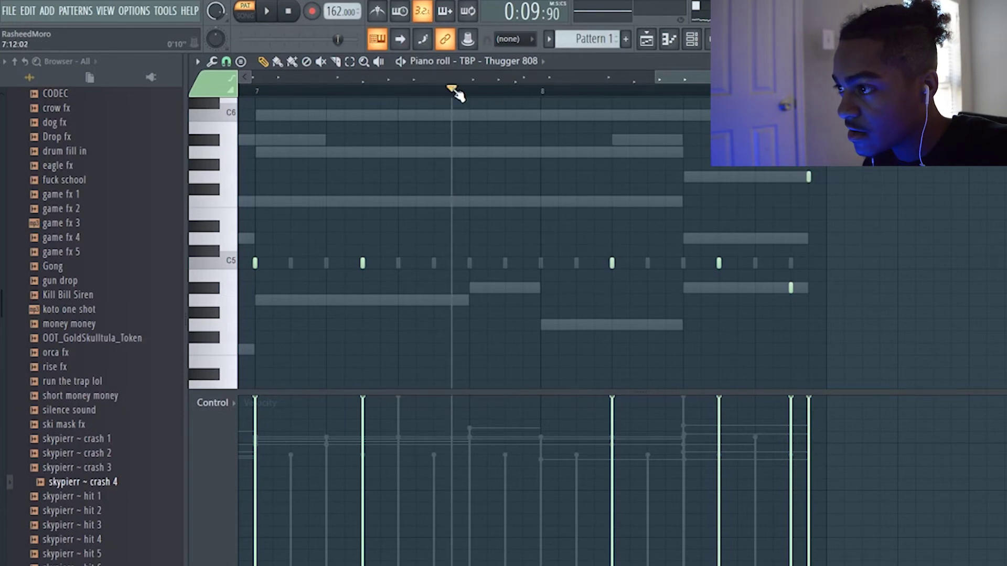
key("space")
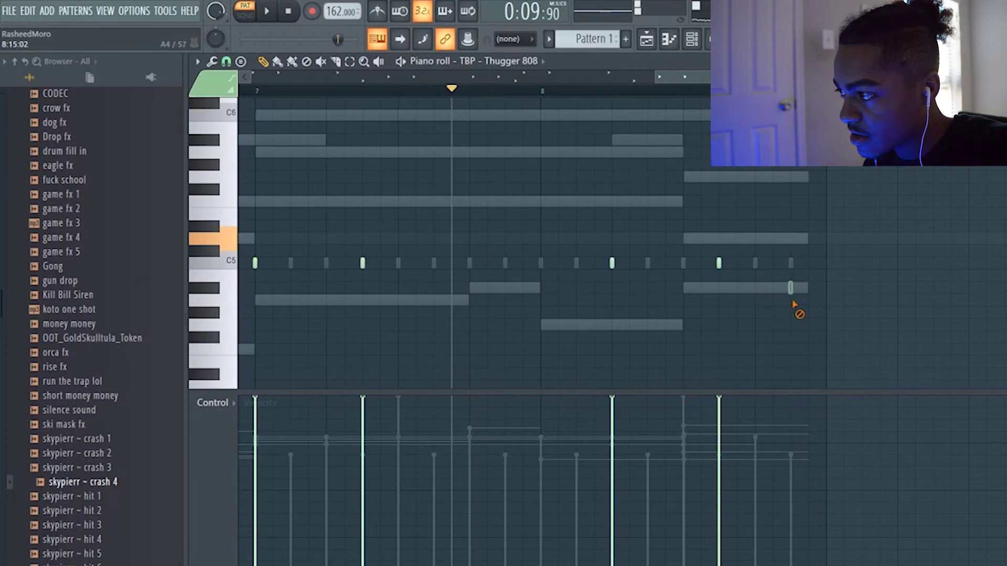
key("space")
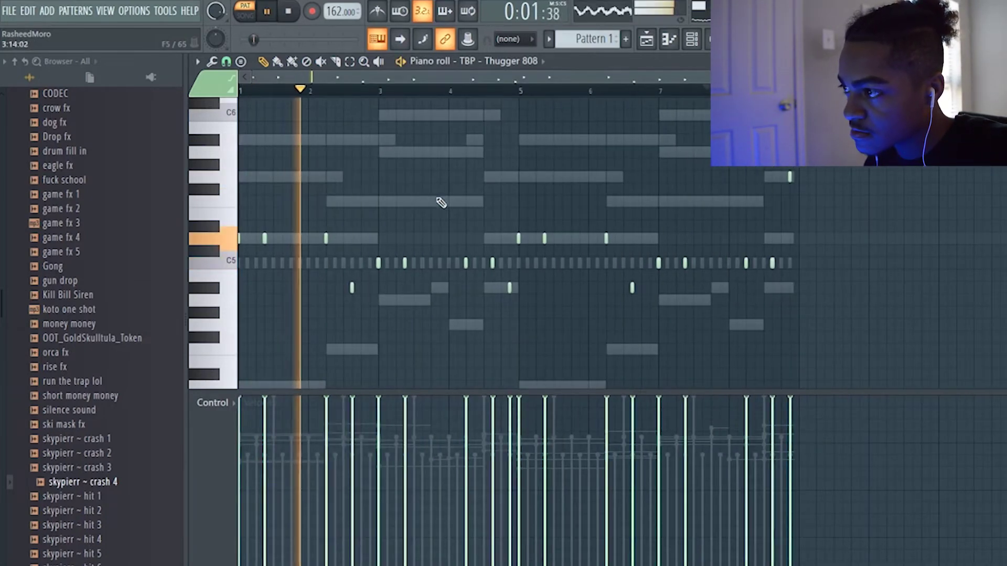
- Add Kick [ Zay ] hits on steps 7, 13 and 15 of bar 1 while the pattern plays
key("F6")
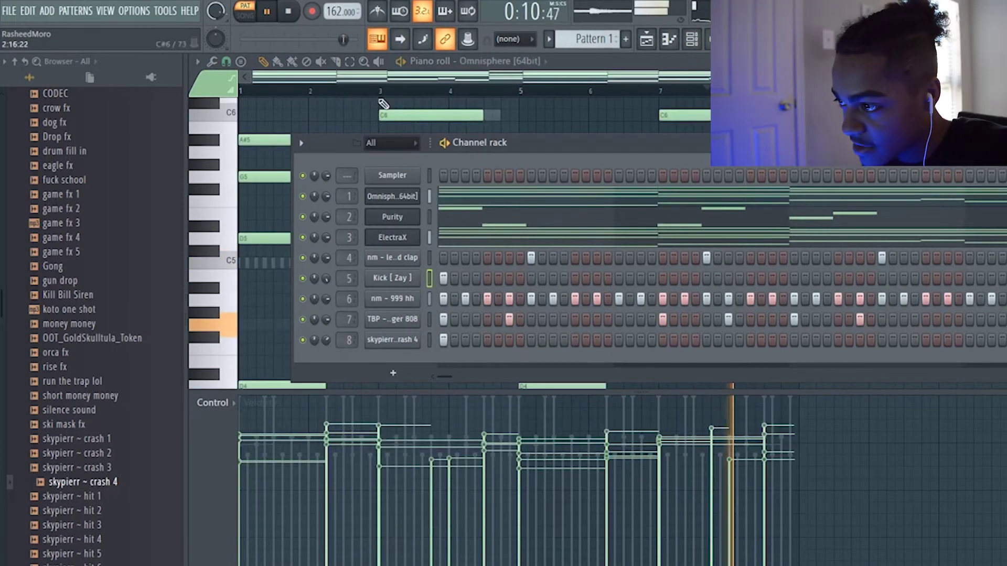
key("space")
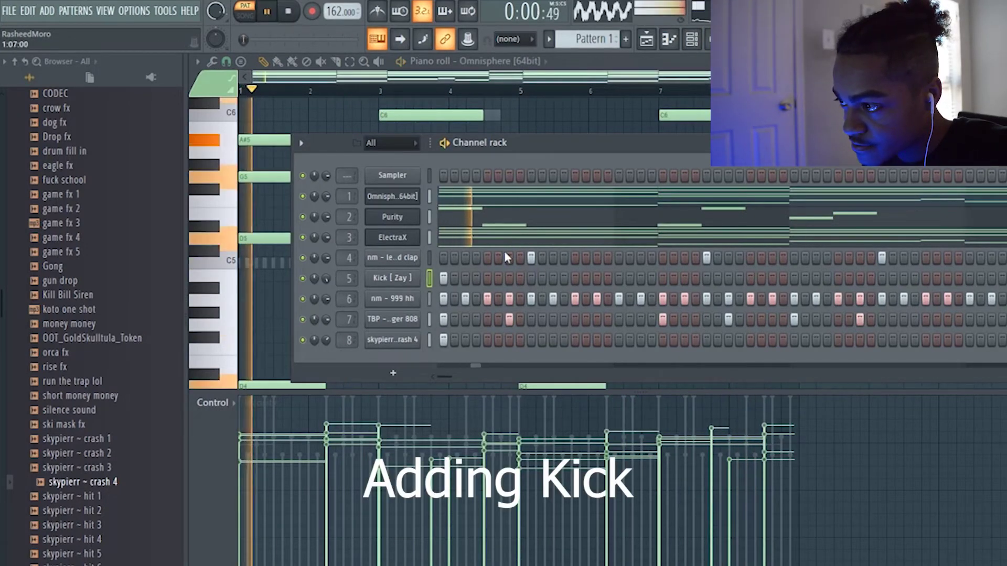
key("space")
left_click(509, 278)
left_click(575, 278)
left_click(596, 278)
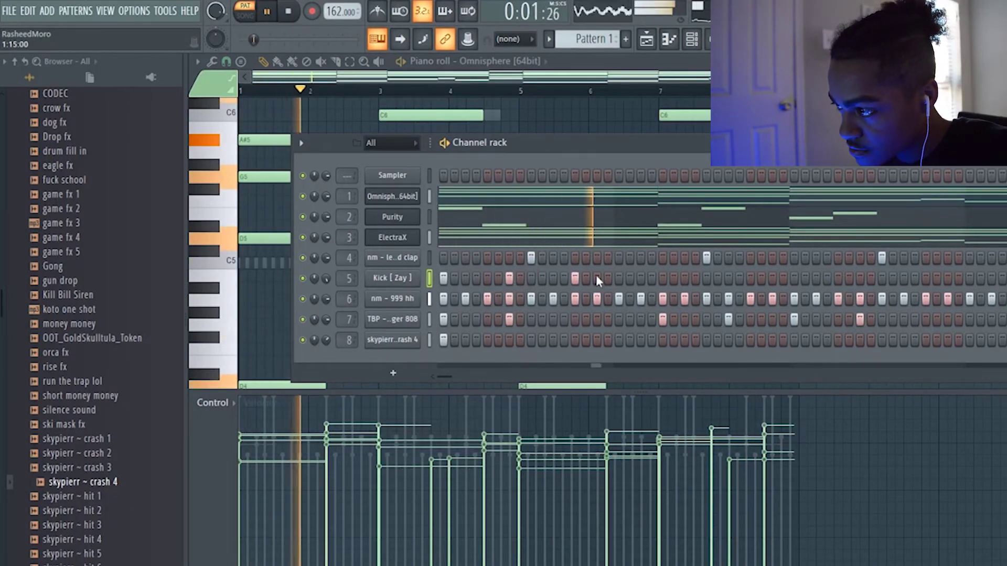
- Add kicks on steps 5 and 13 of bar 2 and on steps 1 and 7 of bar 3
left_click(663, 278)
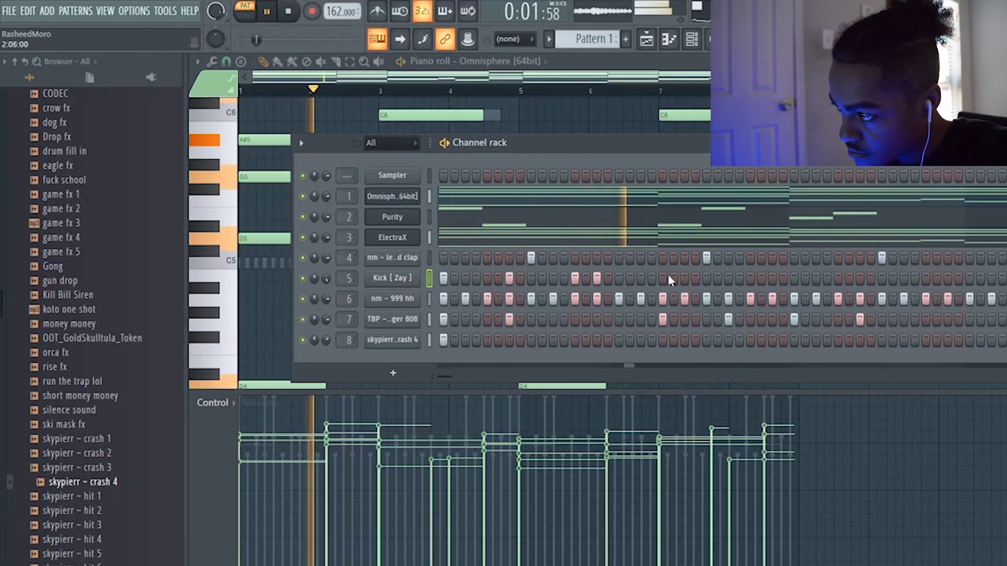
left_click(673, 278)
left_click(673, 279)
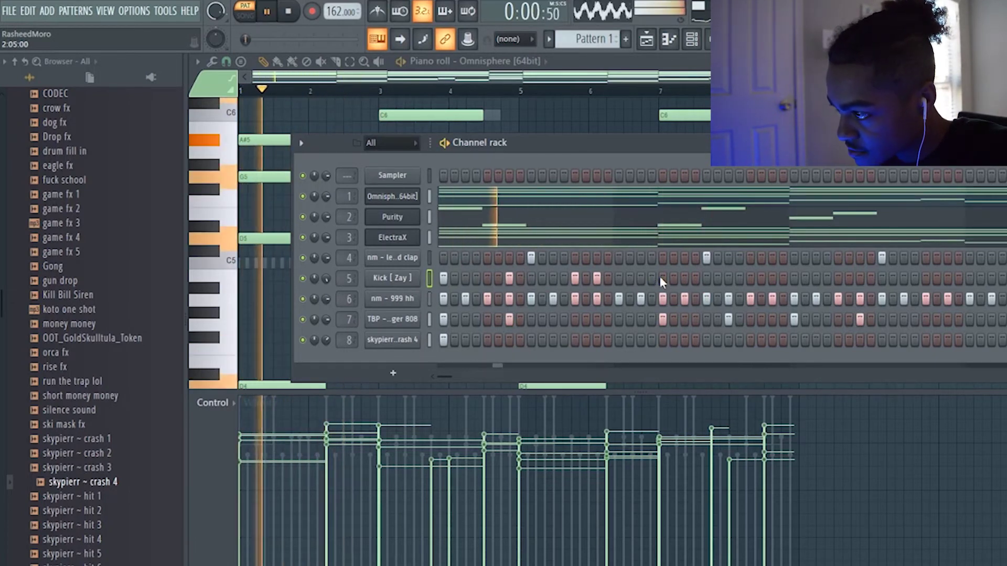
left_click(750, 278)
key("space")
key("space")
left_click(794, 278)
left_click(860, 278)
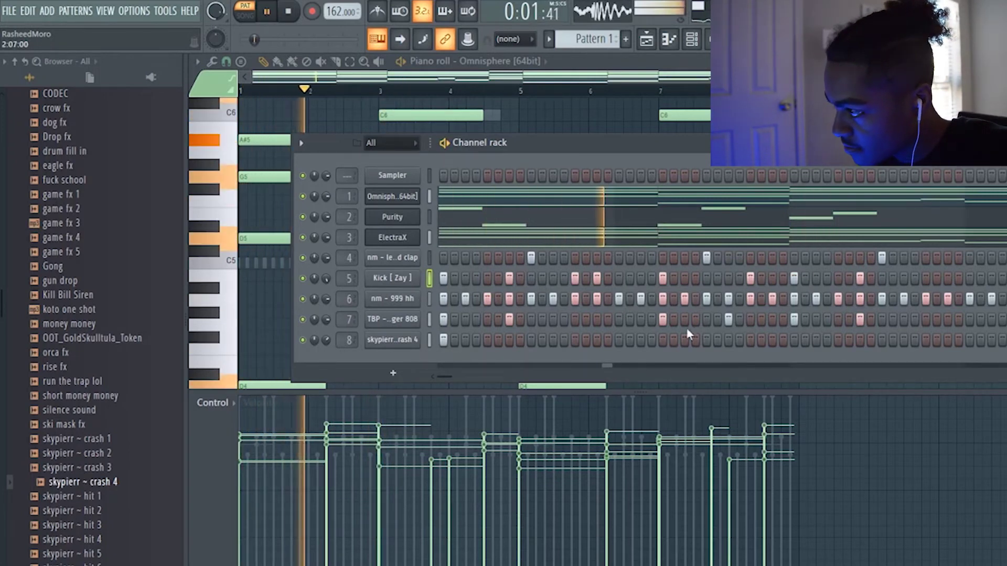
- Complete the four-bar kick pattern with hits on steps 13 and 15 of bar 3 and steps 5, 13 and 15 of bar 4
left_click_drag(452, 377, 614, 356)
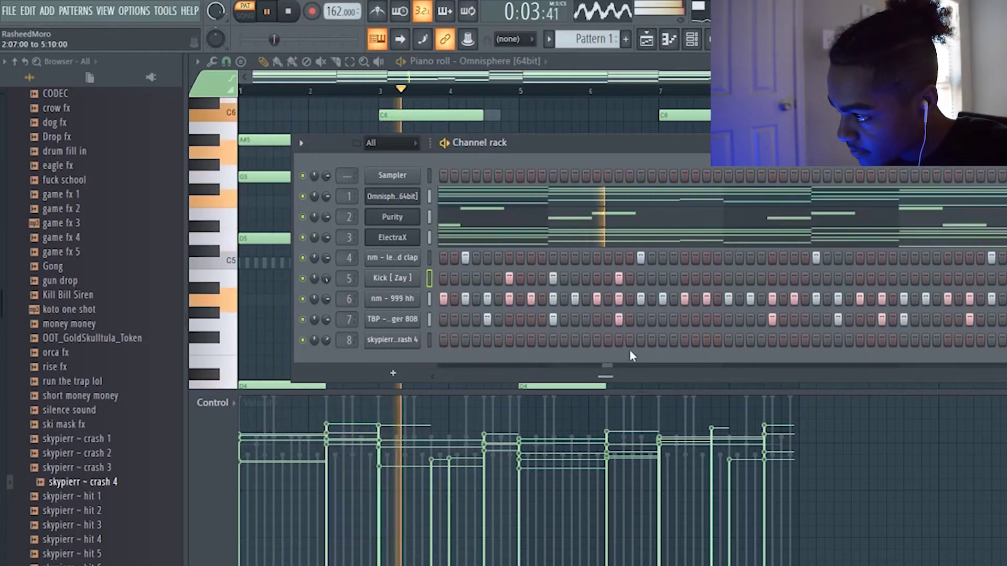
left_click(674, 279)
key("space")
right_click(673, 278)
left_click(685, 278)
key("space")
left_click(707, 279)
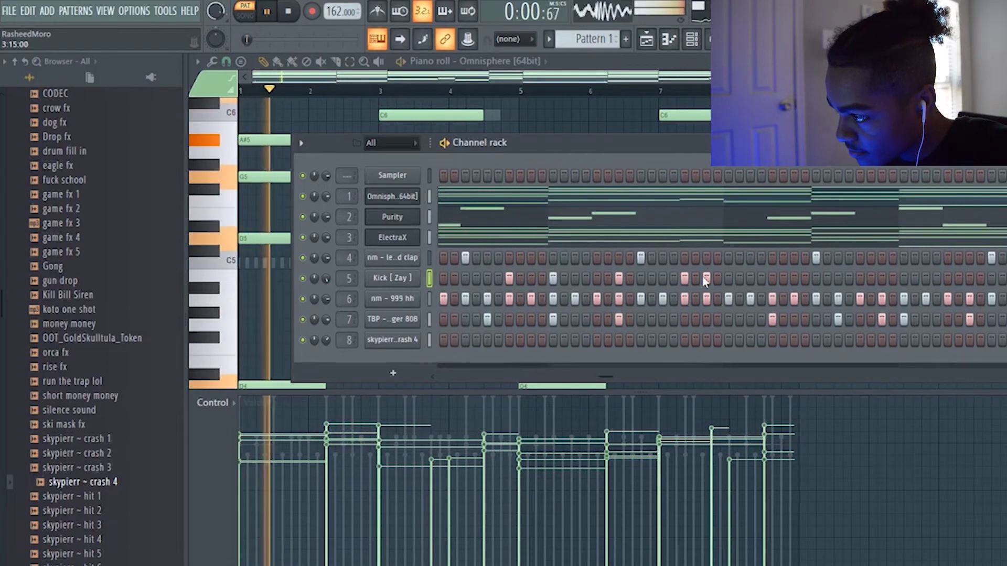
left_click(772, 278)
left_click(860, 278)
left_click(871, 278)
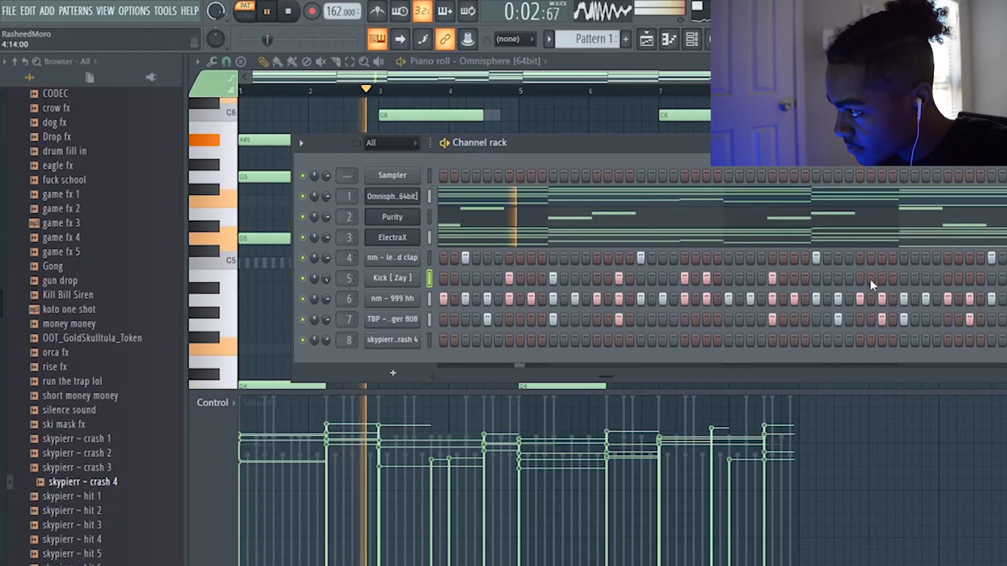
left_click(882, 278)
left_click(871, 278)
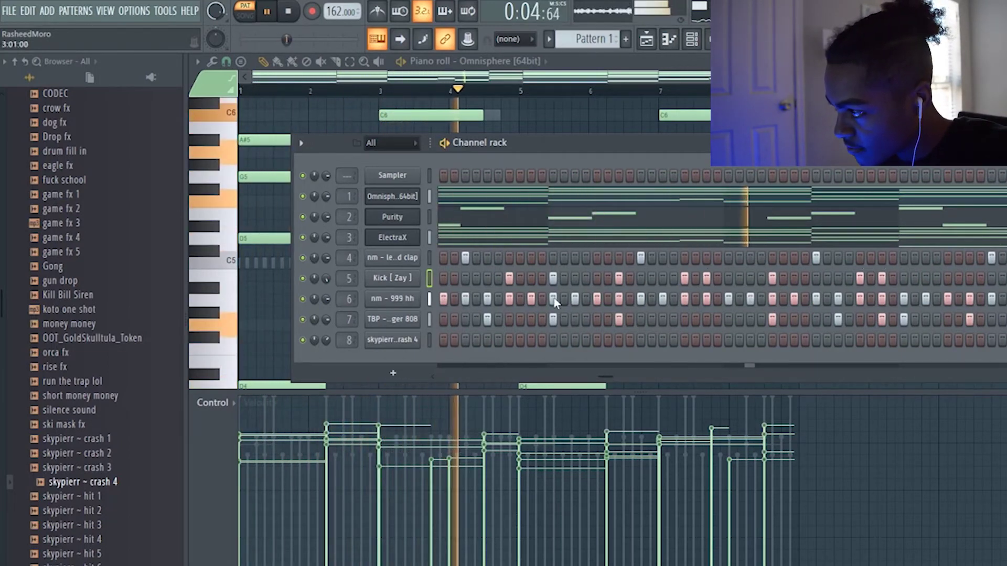
- Stop playback and open the piano roll of the Kick [ Zay ] channel
key("space")
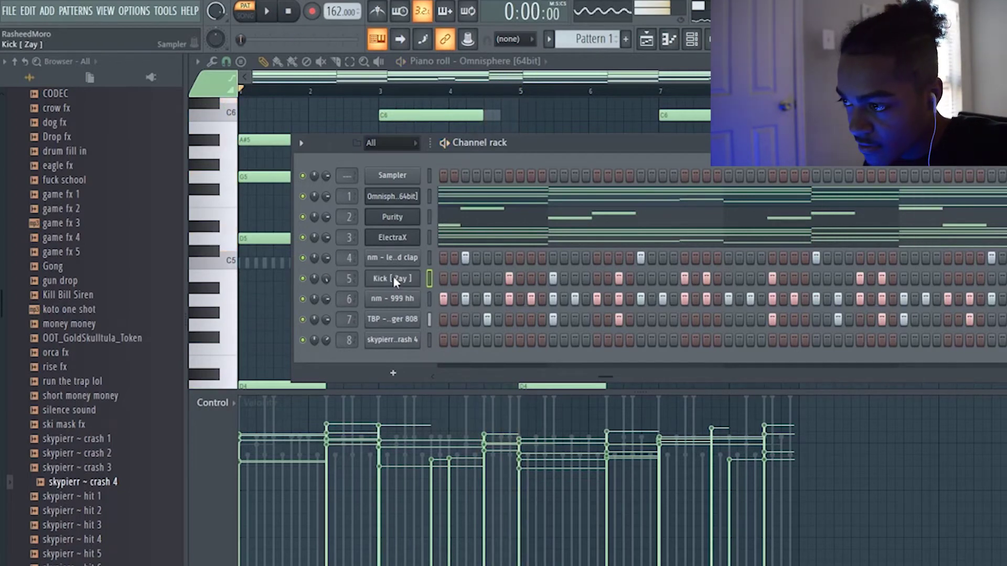
key("F7")
- Try duplicating the four-bar kick pattern from bar 5 onward, and erase the copied notes
mouse_move(509, 405)
left_mouse_down()
mouse_move(499, 386)
mouse_move(169, 179)
left_mouse_up()
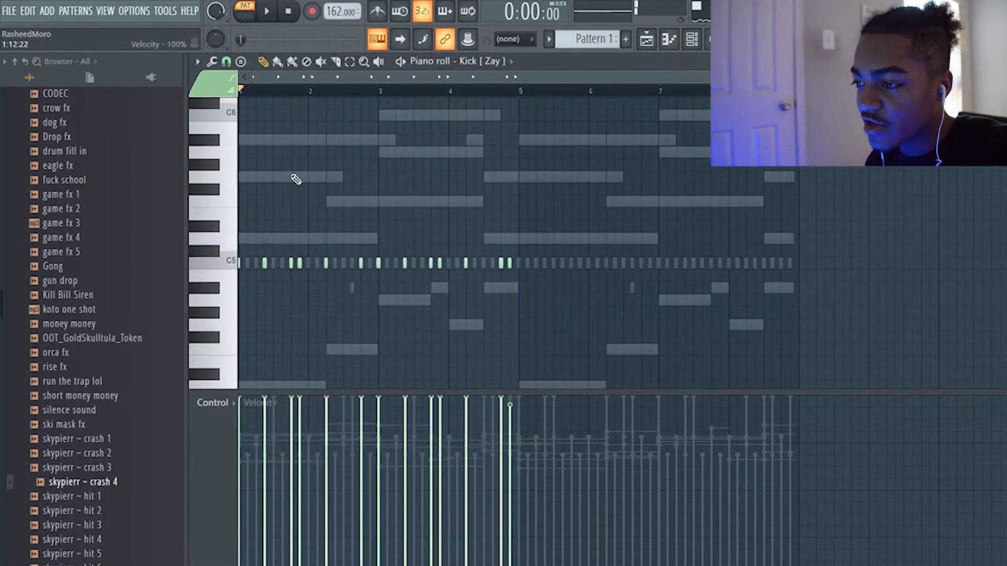
left_click_drag(521, 95, 78, 181)
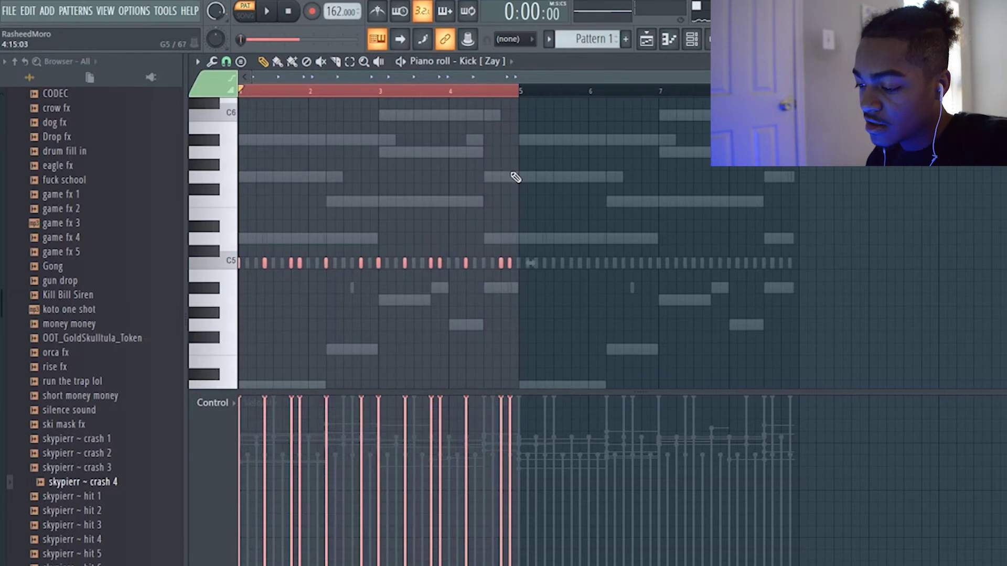
key("ctrl+b")
right_click(828, 275)
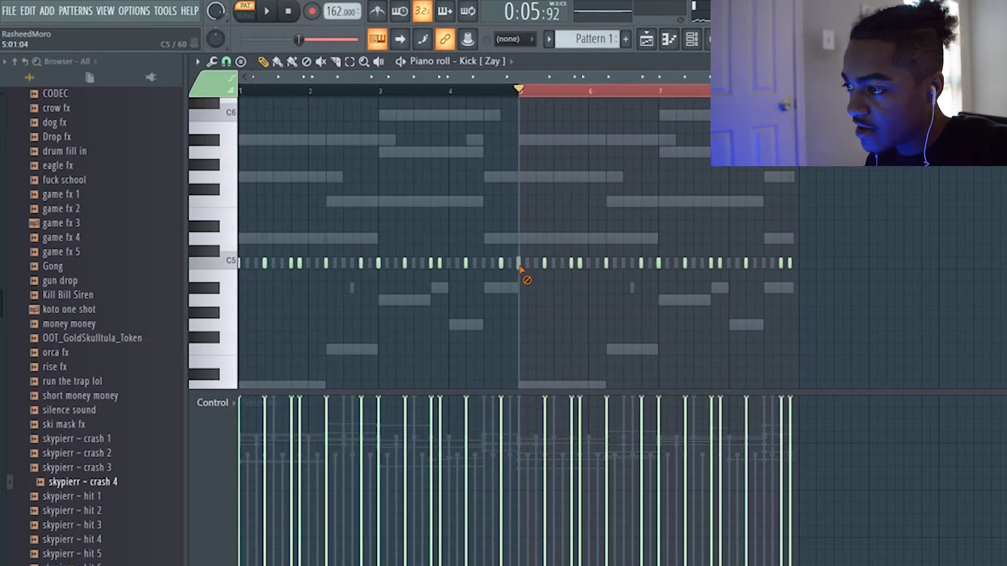
left_click_drag(522, 269, 856, 268)
left_click(507, 264)
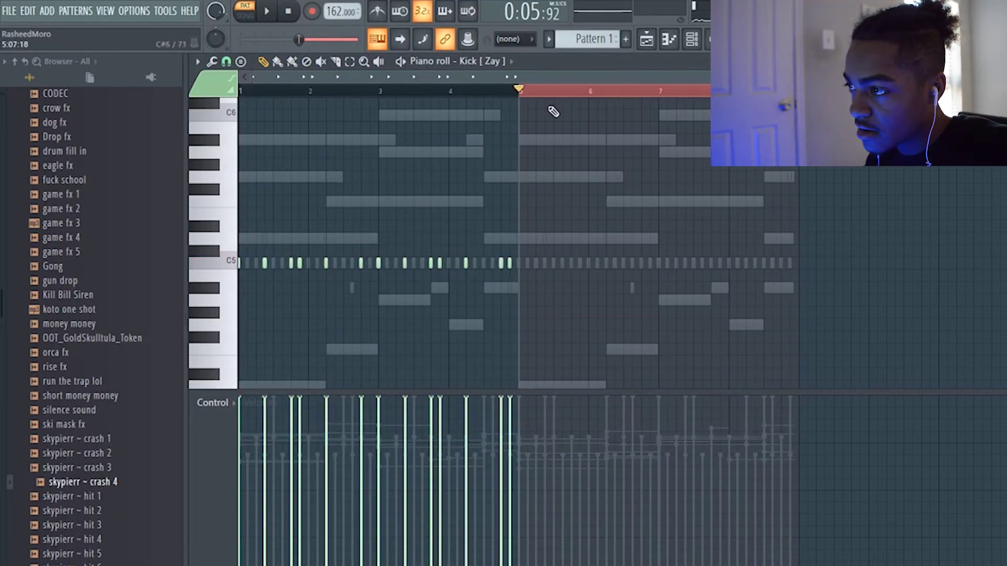
- Lower the velocity of the kicks on step 13 of bars 1, 3 and 4, setting bar 1's to 91%
left_click(546, 92)
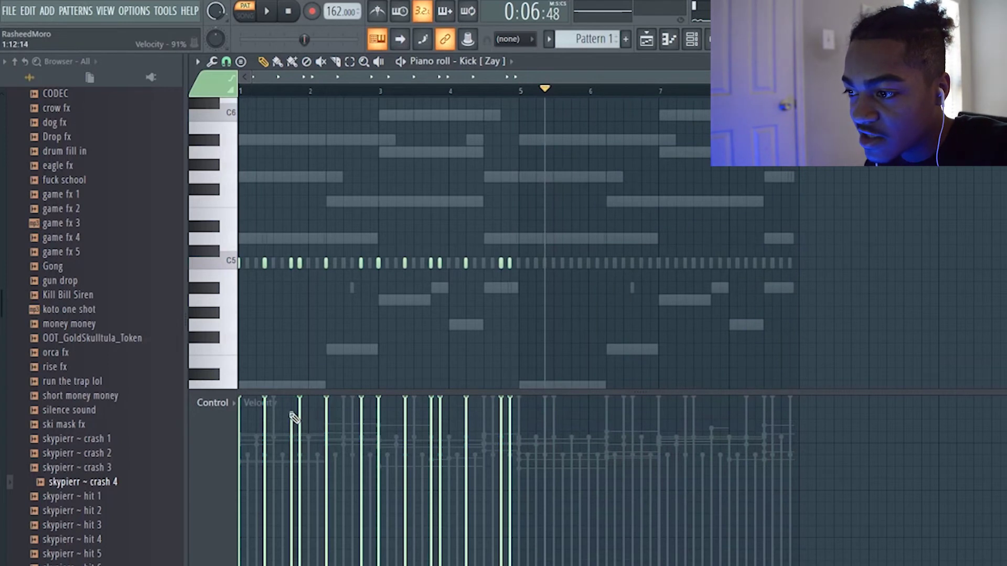
key("space")
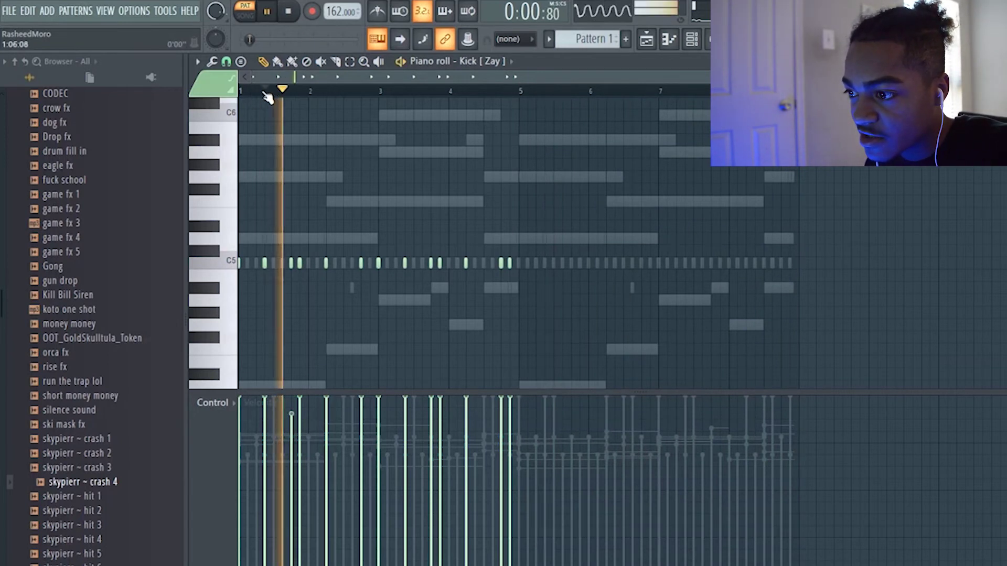
key("space")
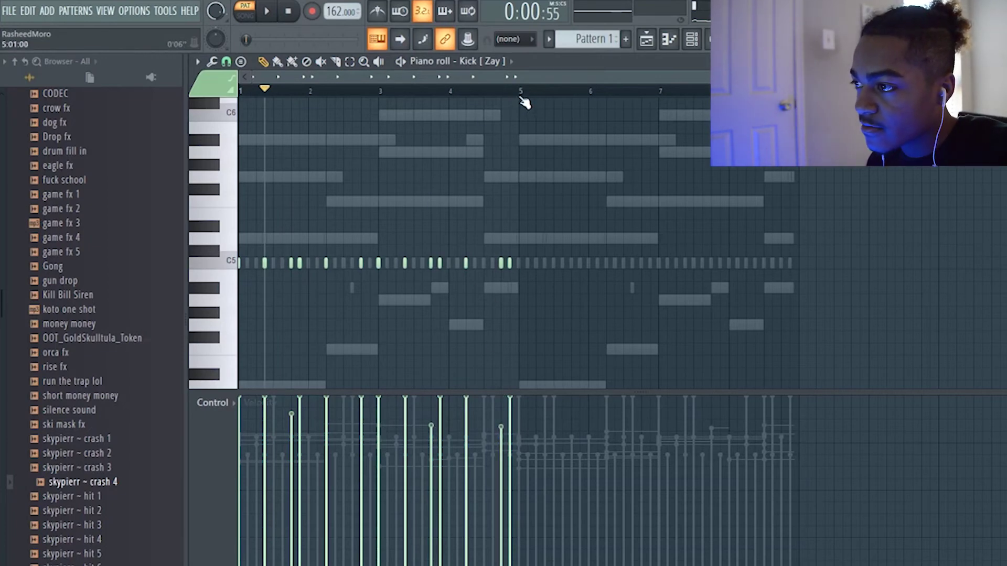
- Duplicate the four-bar kick pattern so the copy starts at bar 5, and play it from bar 6 with the channel rack shown
left_click_drag(521, 97, 4, 251)
left_click(591, 91)
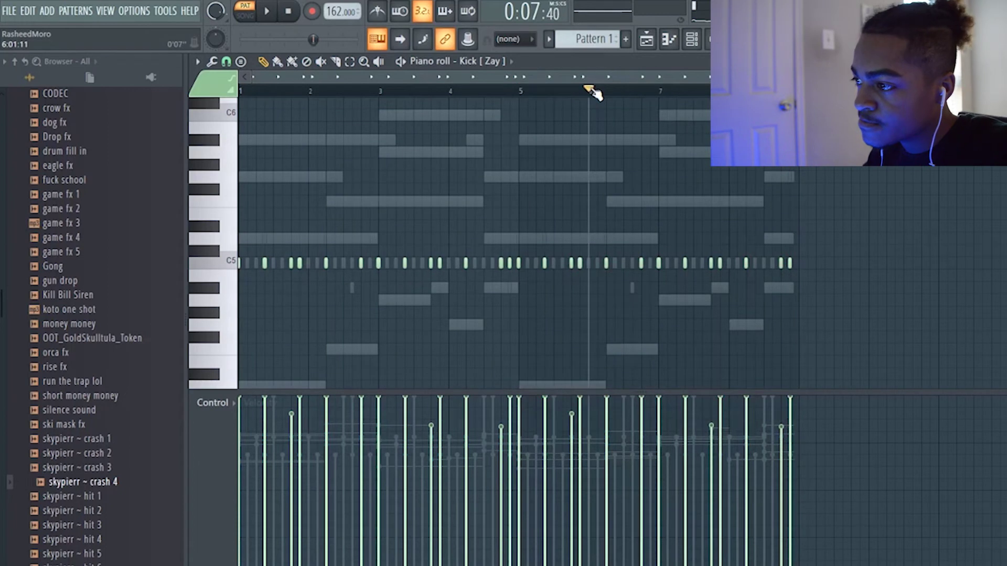
key("space")
left_click(697, 40)
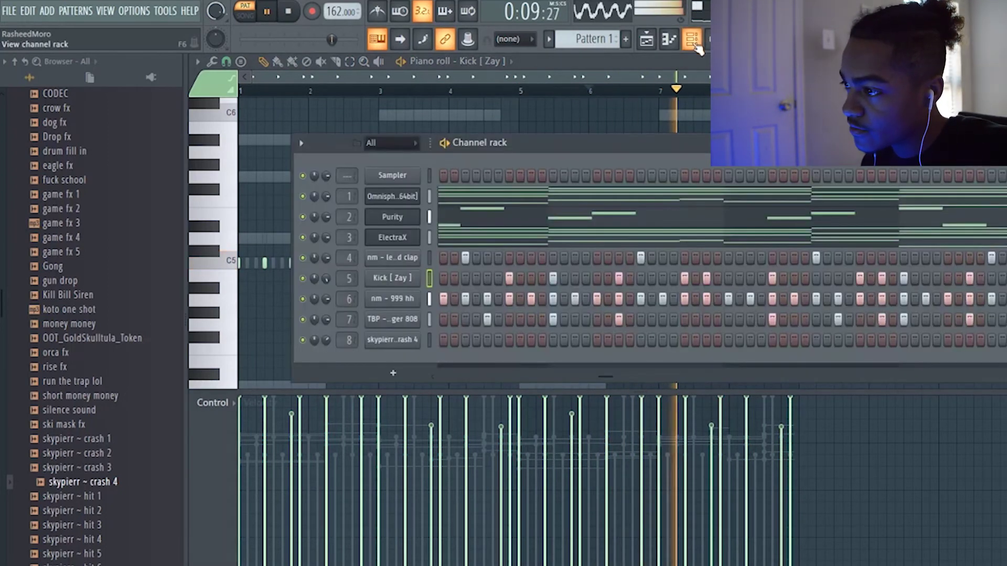
key("space")
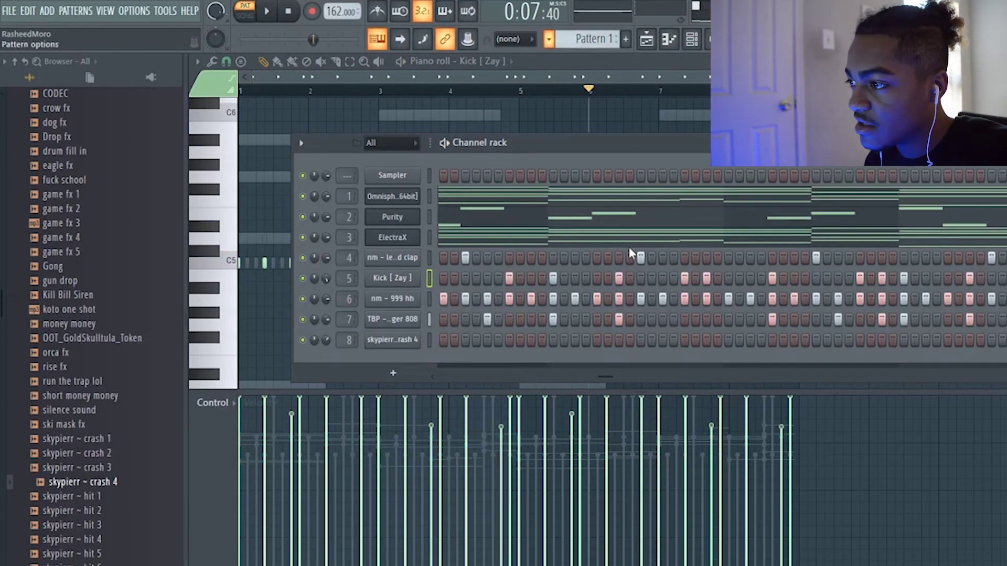
- In the playlist, delete the nm - 999 hh, TBP - Thugger 808, skypierr ~ crash 4 and Kick [ Zay ] clips that start at bar 9
left_click(647, 42)
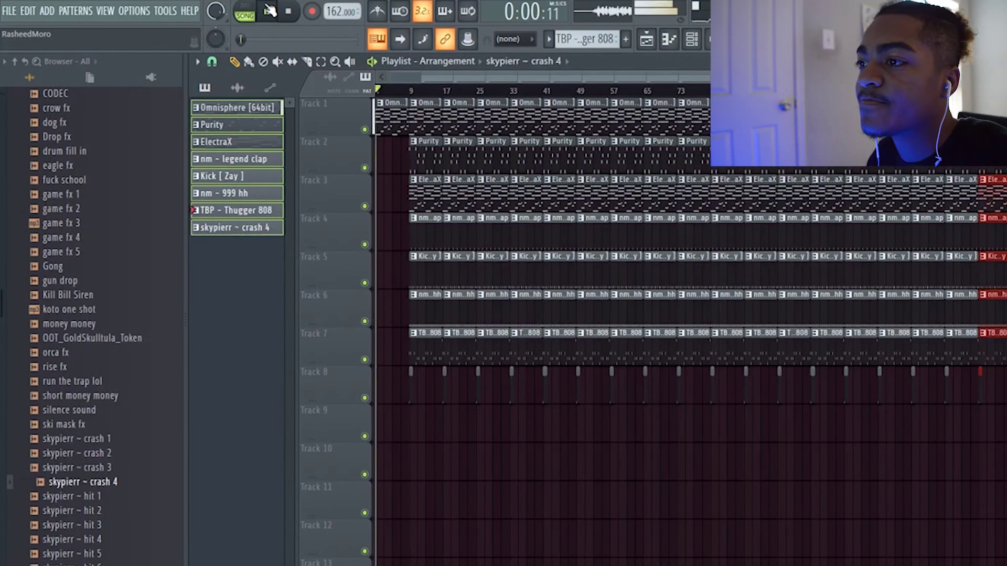
scroll(435, 84, "up", 3)
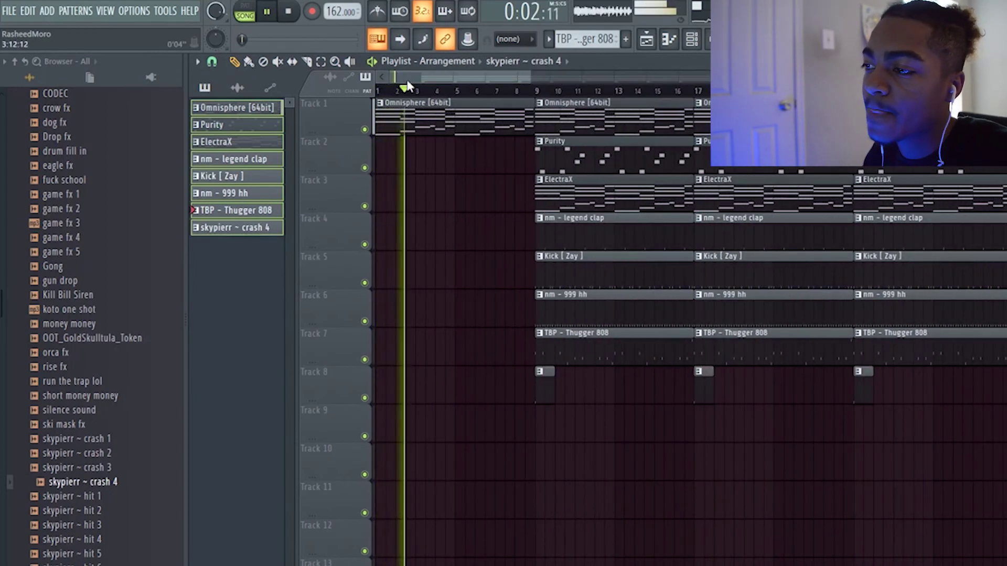
scroll(420, 168, "up", 3)
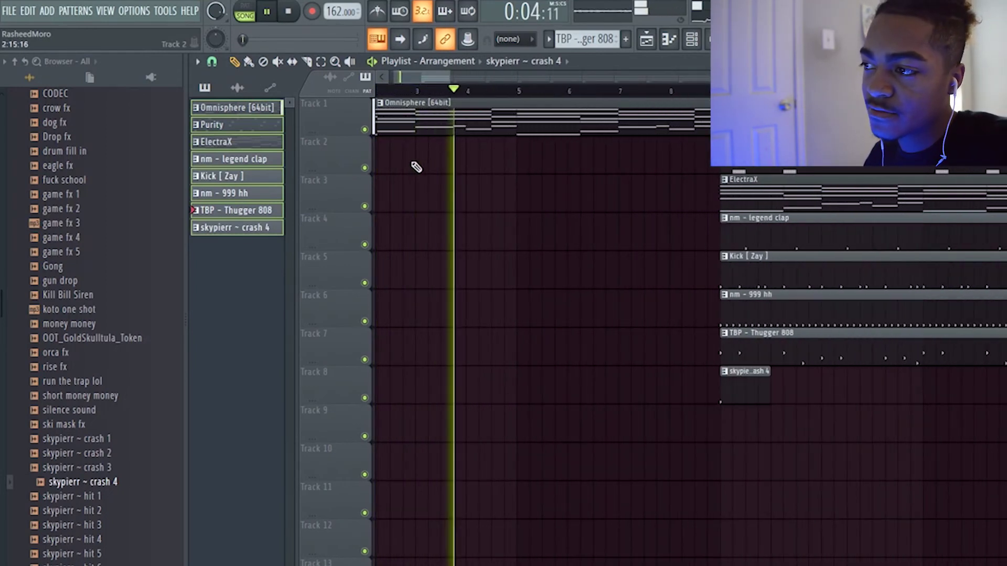
scroll(433, 175, "down", 2)
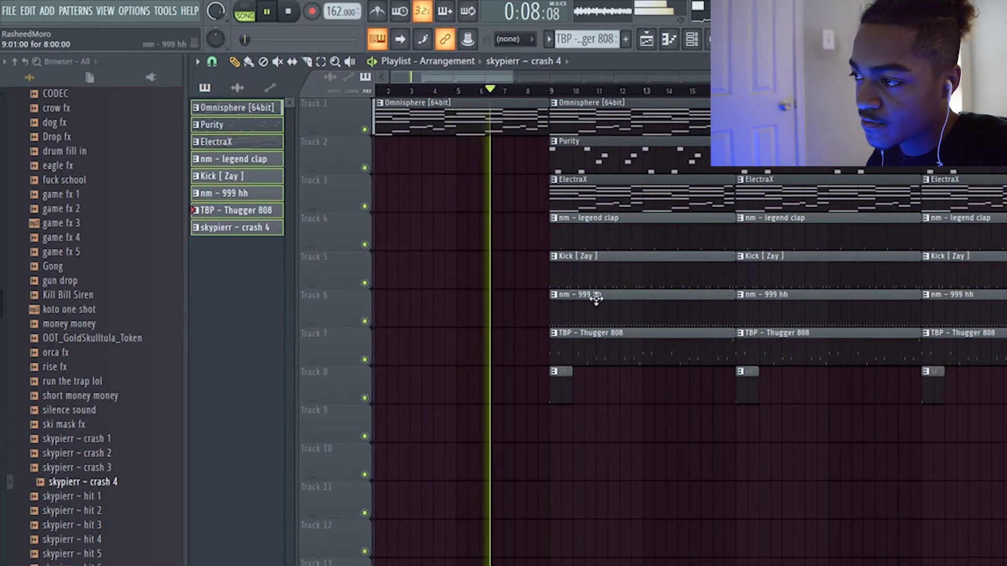
right_click(580, 320)
right_click(573, 351)
right_click(565, 391)
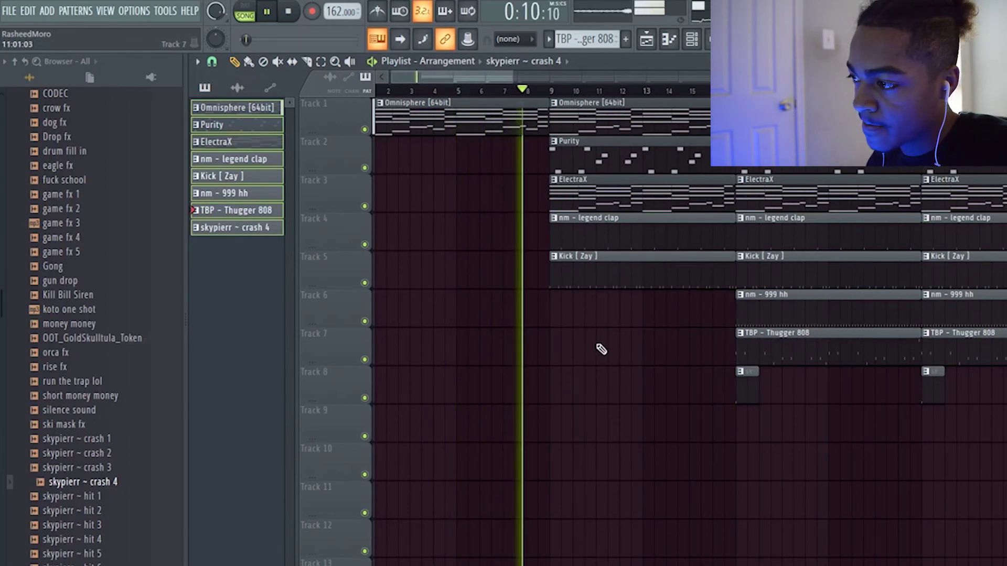
scroll(807, 339, "down", 3)
scroll(776, 328, "up", 3)
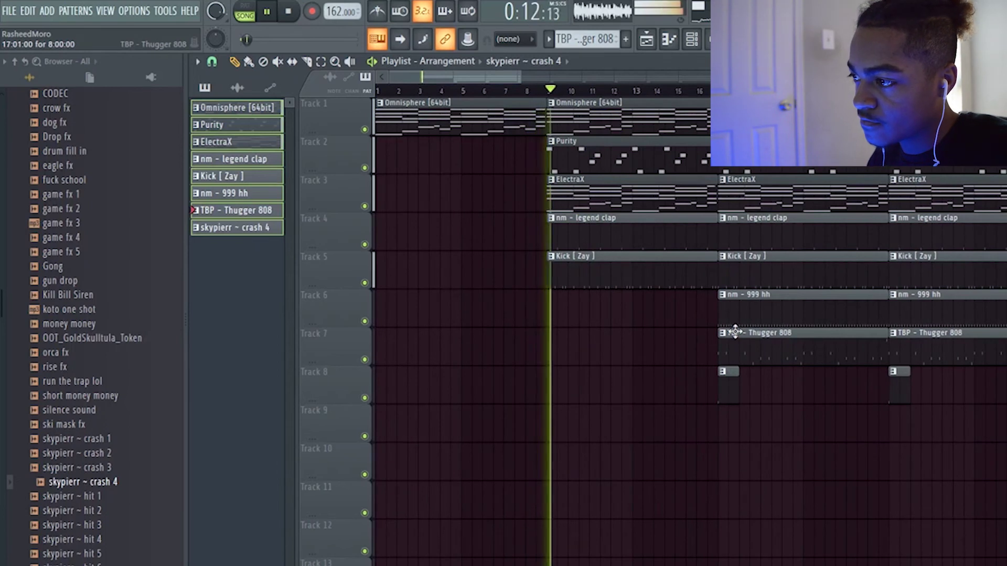
right_click(581, 275)
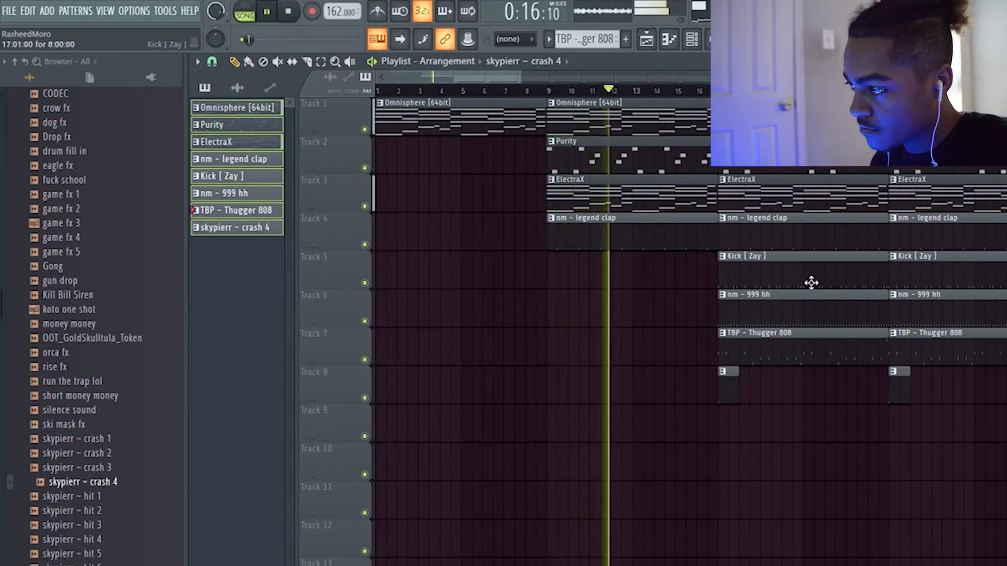
- Lower the Kick [ Zay ] mixer track's volume to 97% (-0.7 dB) and return to the playlist
left_click(715, 39)
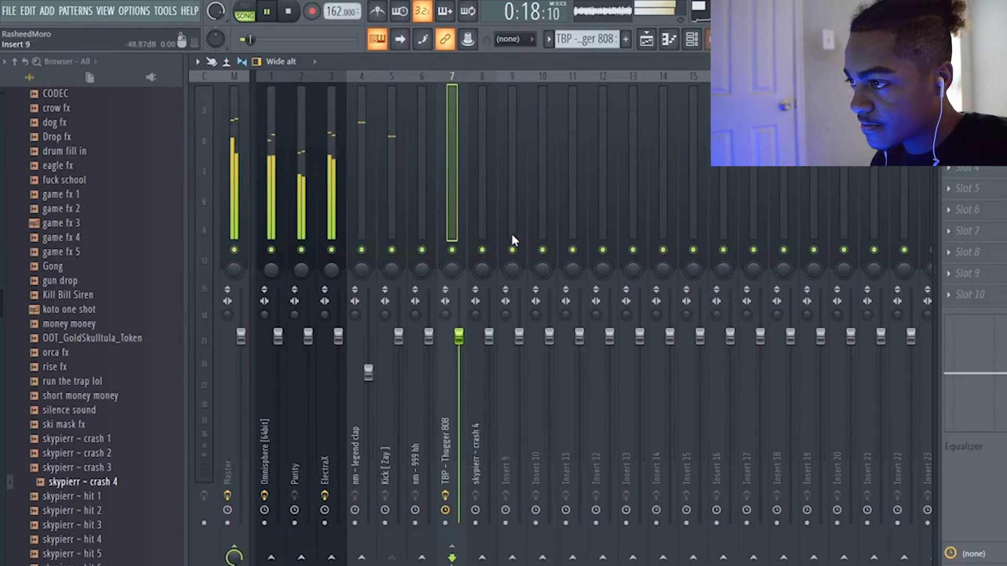
left_click(398, 338)
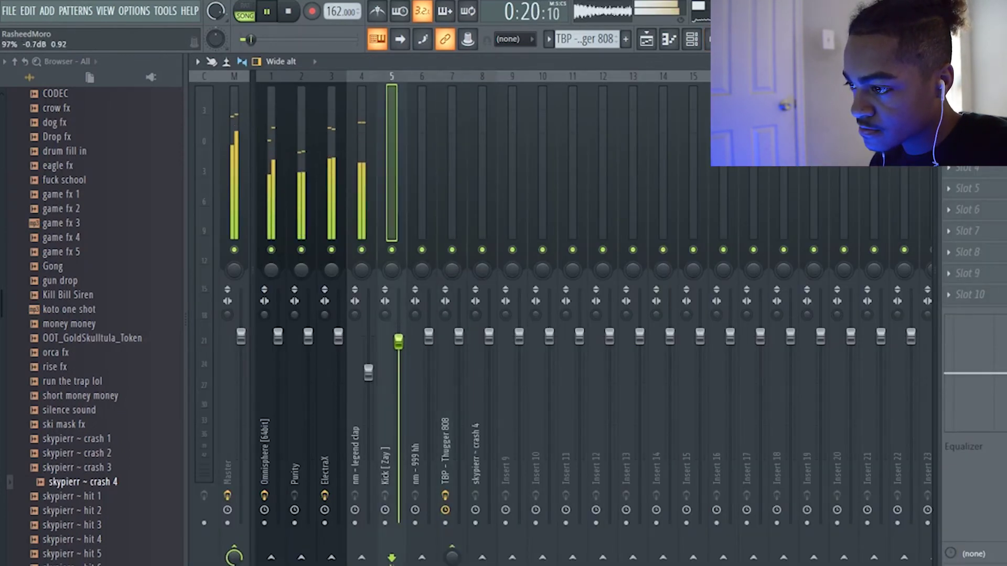
left_click(647, 39)
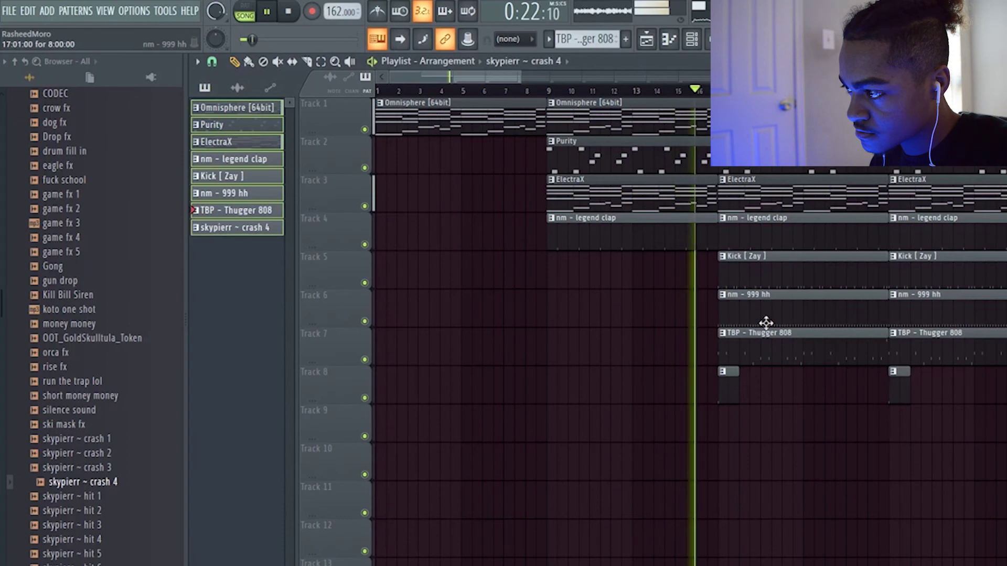